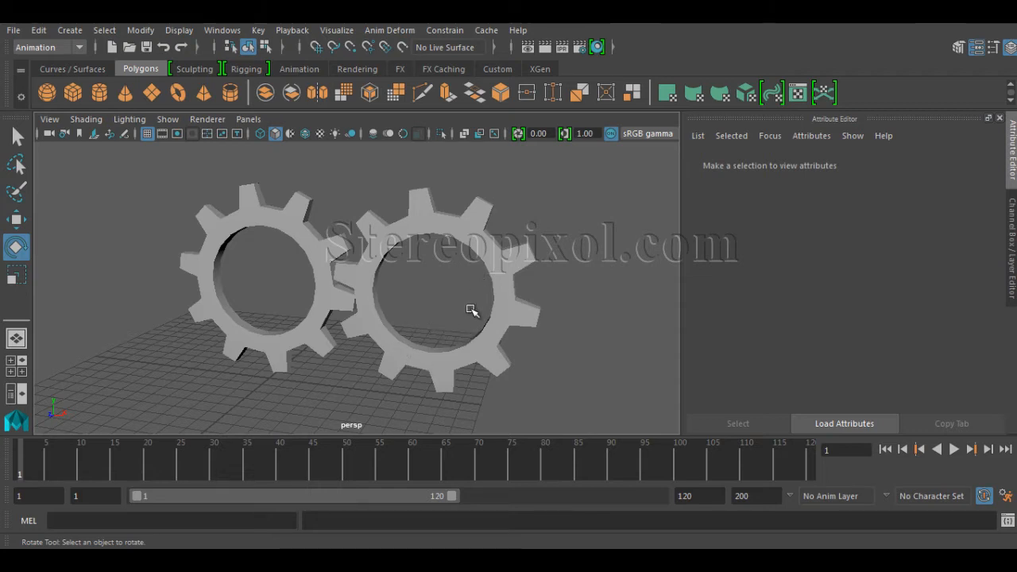
Step: Rotate the left gear about its Z axis to about -28 degrees to test how it drives the right gear
{"action": "right_click_drag", "start_coordinate": [471, 310], "coordinate": [390, 329], "text": "alt"}
{"action": "left_click", "coordinate": [336, 273]}
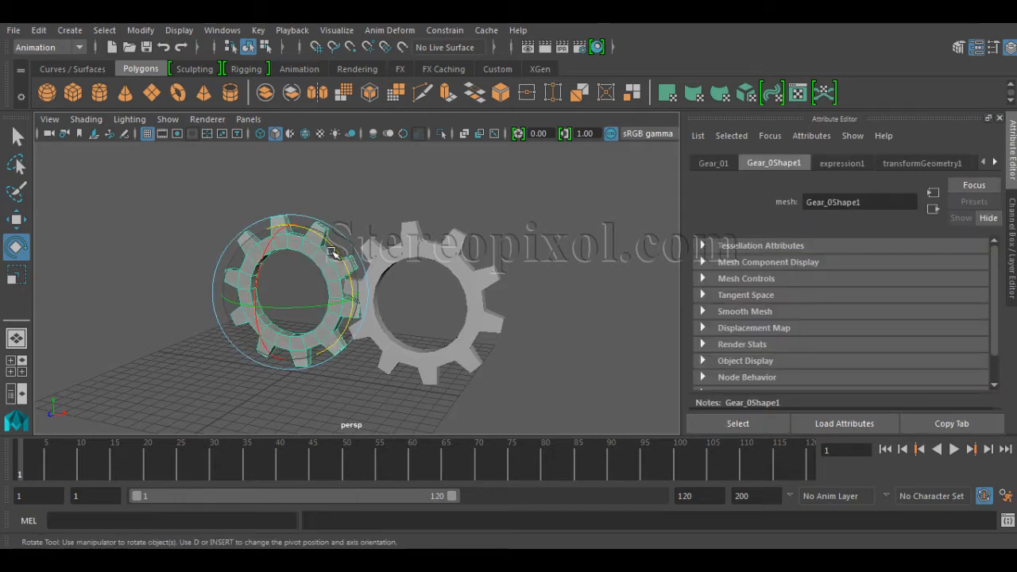
{"action": "key", "text": "ctrl+a"}
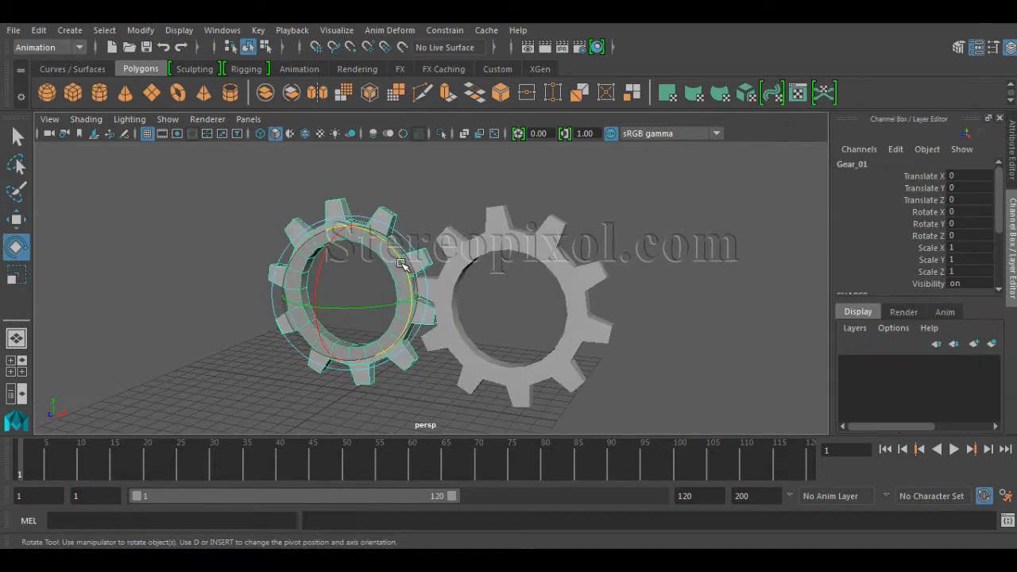
{"action": "left_click_drag", "start_coordinate": [390, 250], "coordinate": [394, 279]}
{"action": "mouse_move", "coordinate": [492, 310]}
{"action": "left_mouse_down", "text": "alt"}
{"action": "mouse_move", "coordinate": [538, 305]}
{"action": "mouse_move", "coordinate": [482, 304]}
{"action": "left_mouse_up", "text": "alt"}
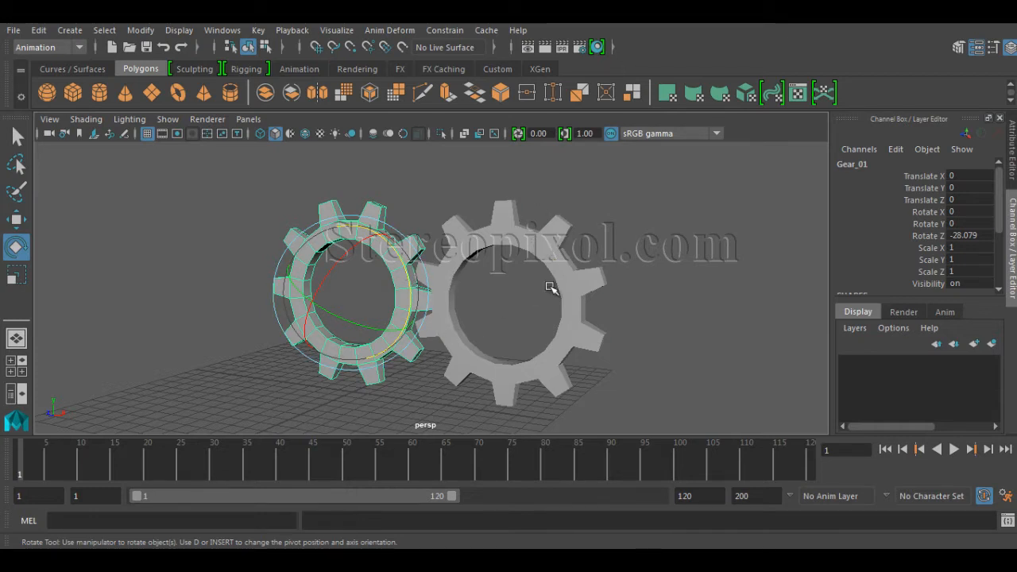
{"action": "left_click_drag", "start_coordinate": [551, 288], "coordinate": [493, 269], "text": "alt"}
{"action": "left_click", "coordinate": [492, 268]}
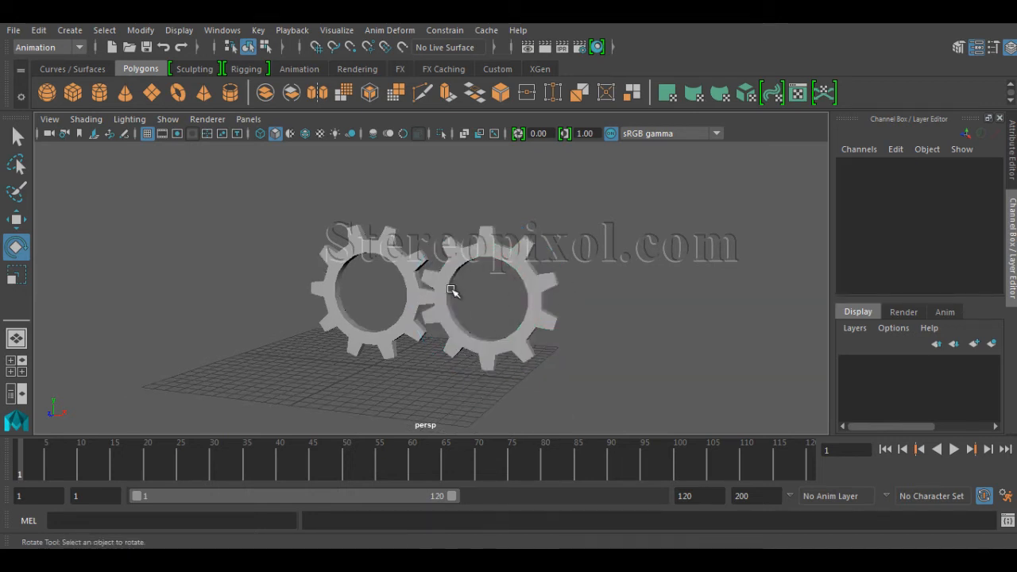
{"action": "left_click_drag", "start_coordinate": [451, 291], "coordinate": [316, 312], "text": "alt"}
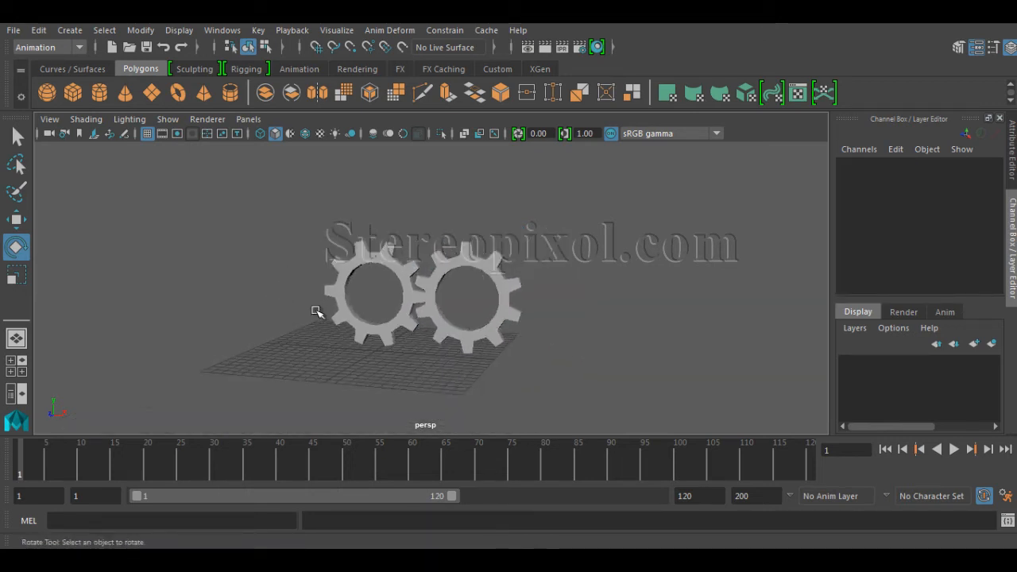
Step: Reset the left gear's Rotate Z to 0
{"action": "right_click_drag", "start_coordinate": [316, 312], "coordinate": [375, 292], "text": "alt"}
{"action": "left_click", "coordinate": [348, 331]}
{"action": "right_click_drag", "start_coordinate": [350, 341], "coordinate": [424, 370], "text": "alt"}
{"action": "key", "text": "w"}
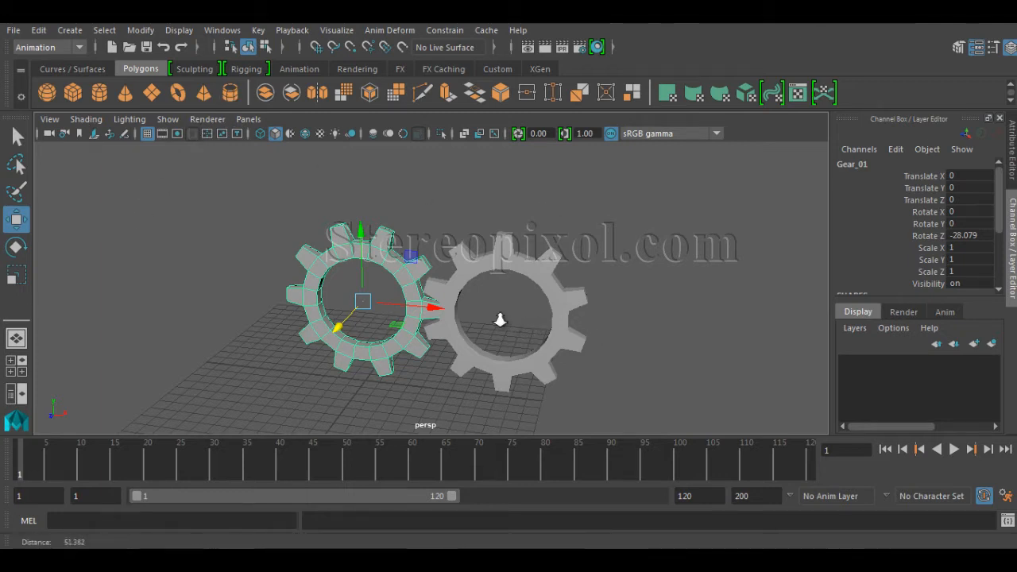
{"action": "left_click_drag", "start_coordinate": [500, 318], "coordinate": [454, 300], "text": "alt"}
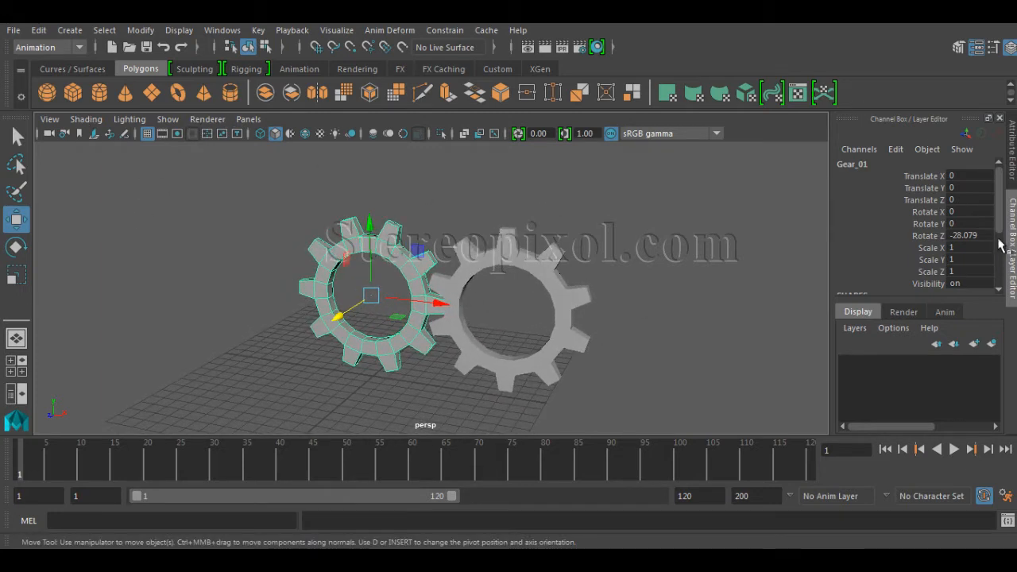
{"action": "double_click", "coordinate": [970, 235]}
{"action": "type", "text": "0"}
{"action": "key", "text": "Return"}
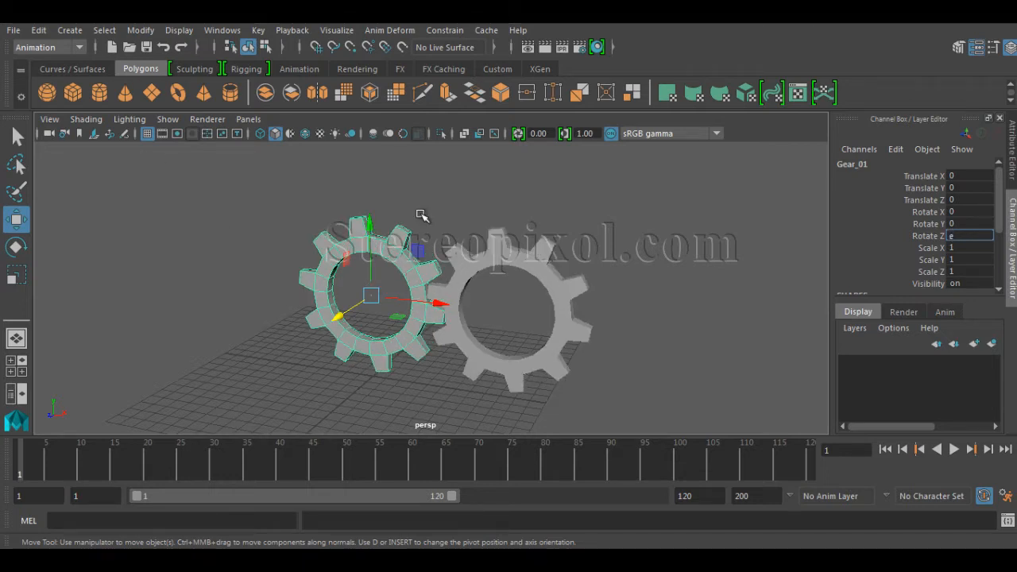
{"action": "key", "text": "Return"}
Step: Try rotating the left gear to about -41 degrees around Z and undo the rotation
{"action": "key", "text": "e"}
{"action": "left_click_drag", "start_coordinate": [411, 249], "coordinate": [494, 262]}
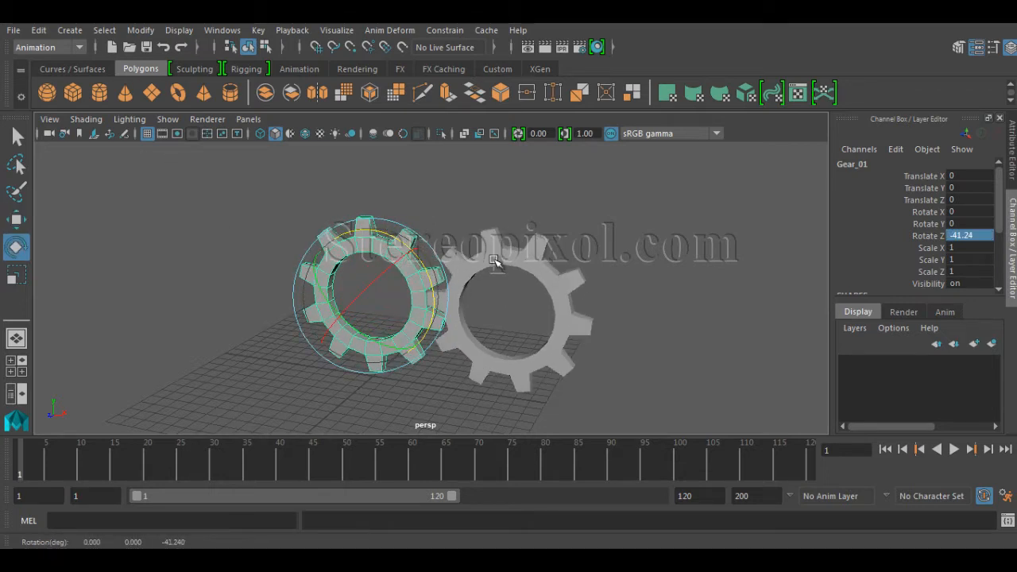
{"action": "key", "text": "ctrl+z"}
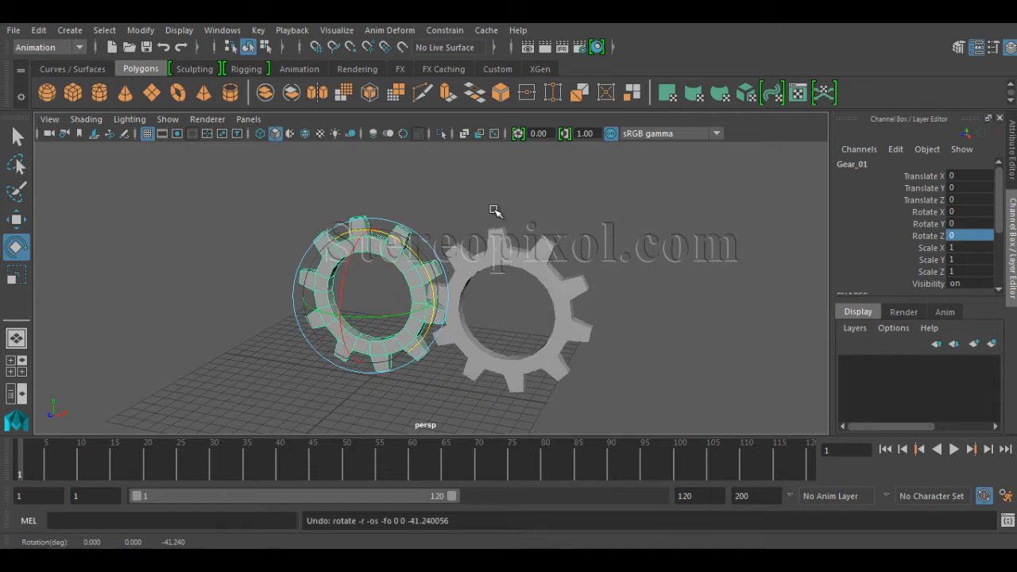
Step: Select the right and left gears in turn to compare their Rotate Z channels
{"action": "left_click", "coordinate": [506, 254]}
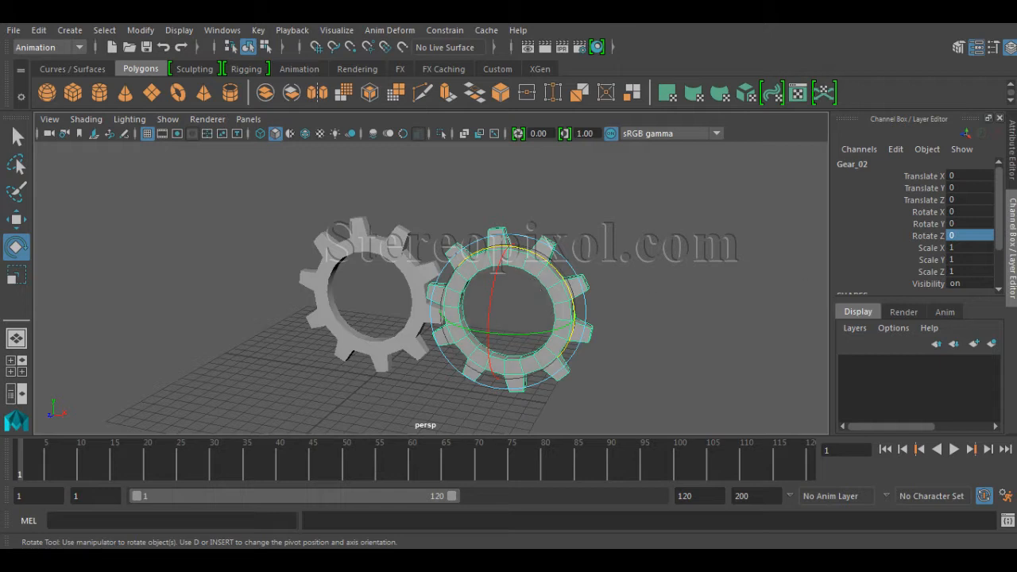
{"action": "left_click", "coordinate": [670, 313]}
{"action": "left_click", "coordinate": [549, 261]}
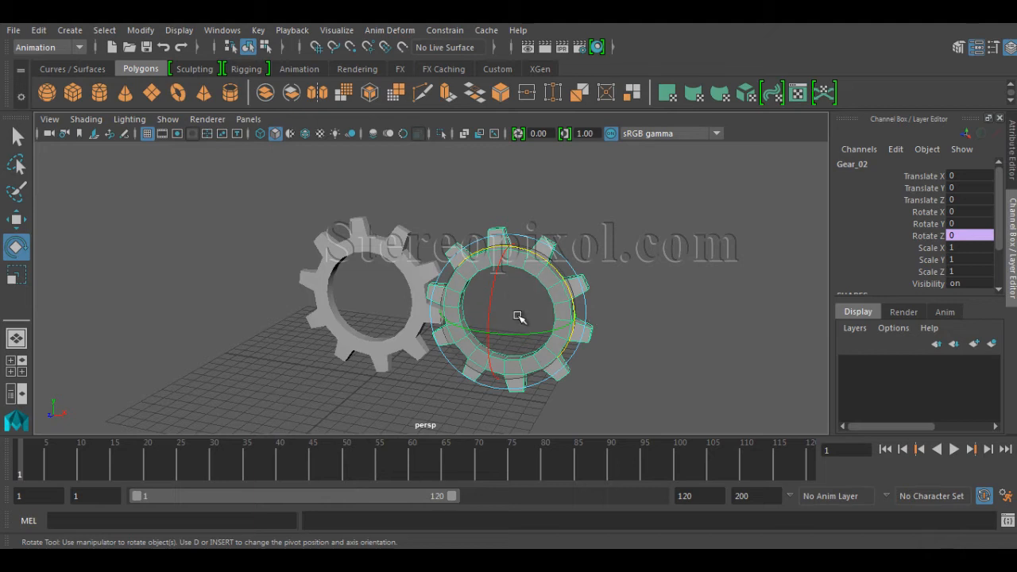
{"action": "left_click", "coordinate": [386, 276]}
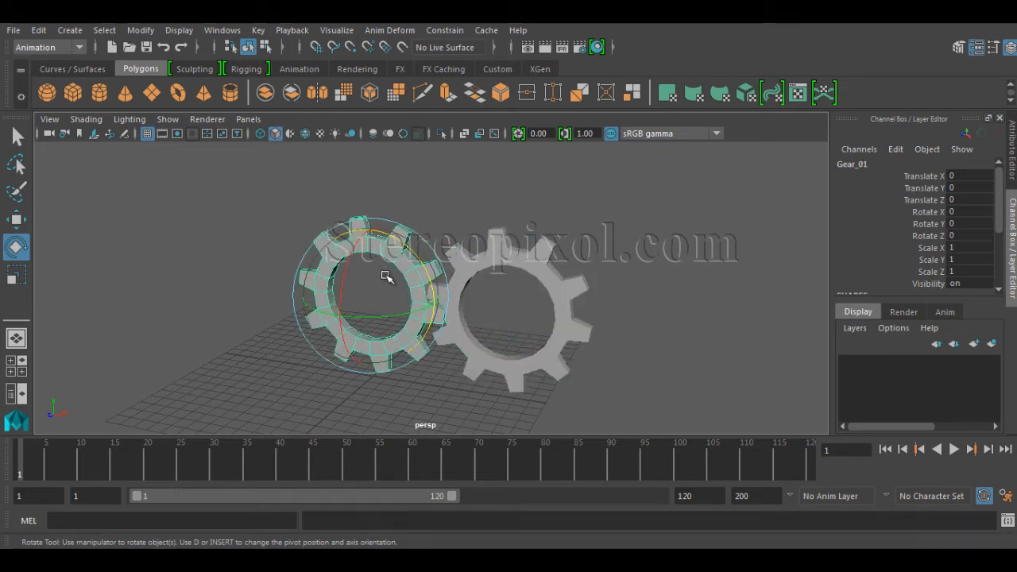
{"action": "left_click", "coordinate": [528, 255]}
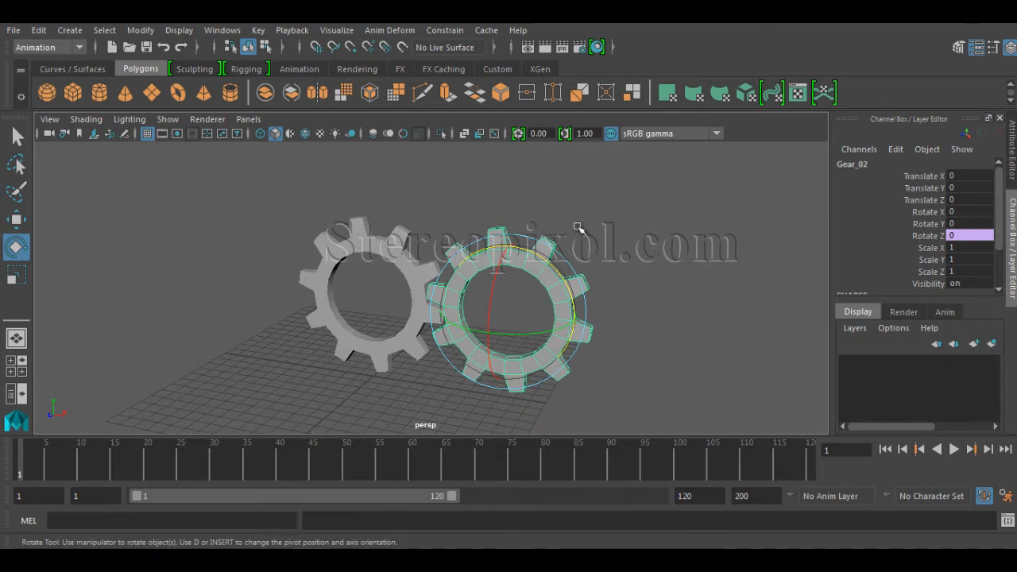
Step: Duplicate the left gear, Gear_01, and move the copy forward to about 8.82 along Z
{"action": "left_click_drag", "start_coordinate": [470, 321], "coordinate": [386, 318], "text": "alt"}
{"action": "left_click", "coordinate": [387, 279]}
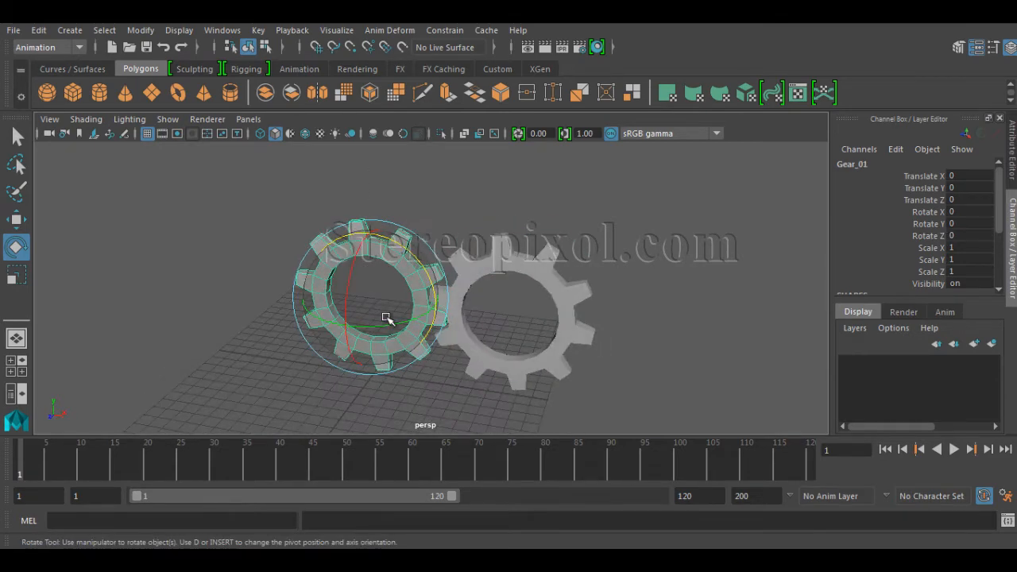
{"action": "key", "text": "w"}
{"action": "scroll", "coordinate": [467, 322], "scroll_direction": "down", "scroll_amount": 3}
{"action": "middle_click_drag", "start_coordinate": [490, 356], "coordinate": [511, 295], "text": "alt"}
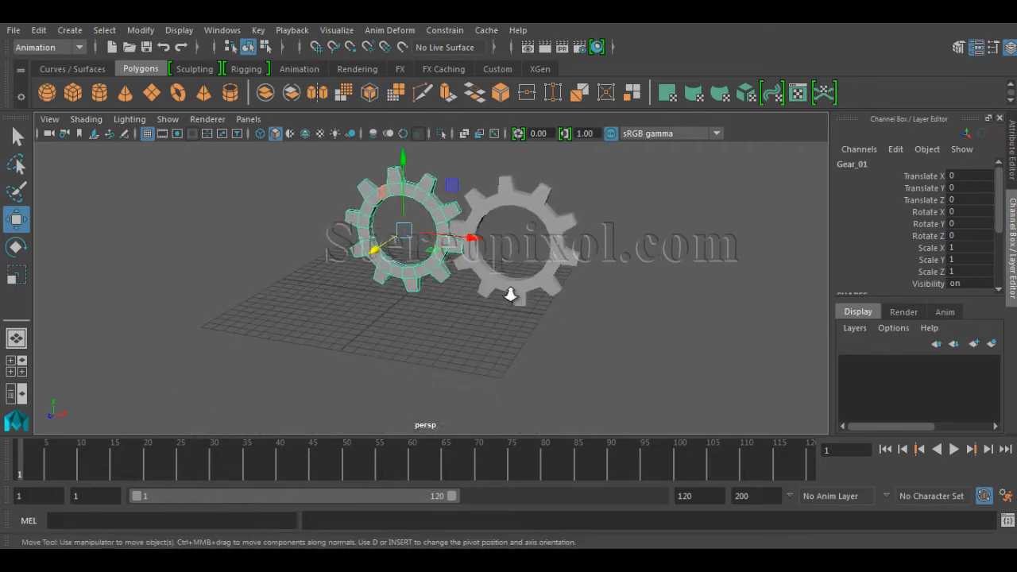
{"action": "scroll", "coordinate": [511, 295], "scroll_direction": "down", "scroll_amount": 2}
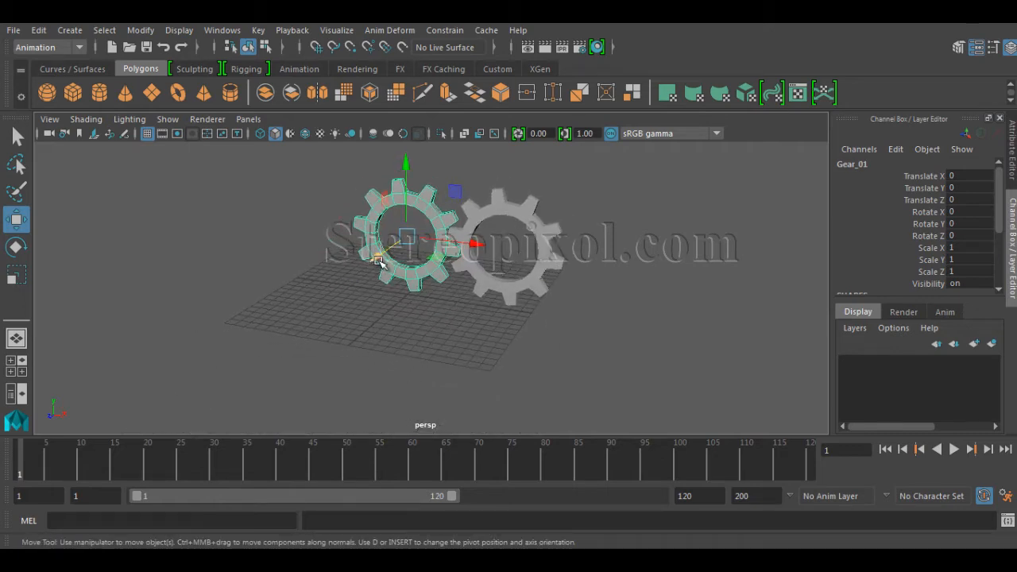
{"action": "key", "text": "ctrl+d"}
{"action": "left_click_drag", "start_coordinate": [380, 262], "coordinate": [329, 291]}
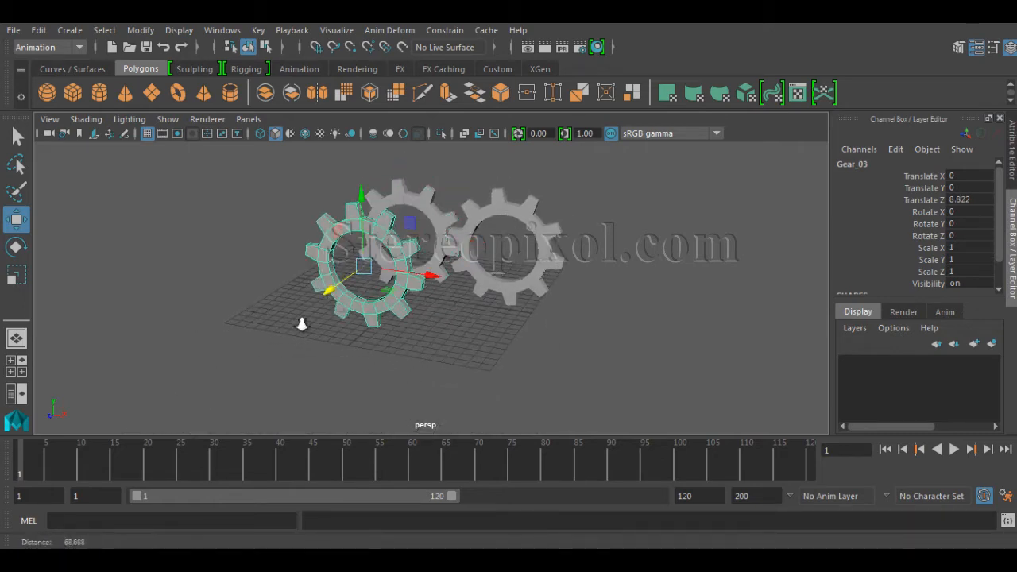
Step: Try moving the two original gears out of the way to about -31.68 along X
{"action": "right_click_drag", "start_coordinate": [300, 323], "coordinate": [553, 375], "text": "alt"}
{"action": "left_click_drag", "start_coordinate": [364, 213], "coordinate": [384, 291], "text": "alt"}
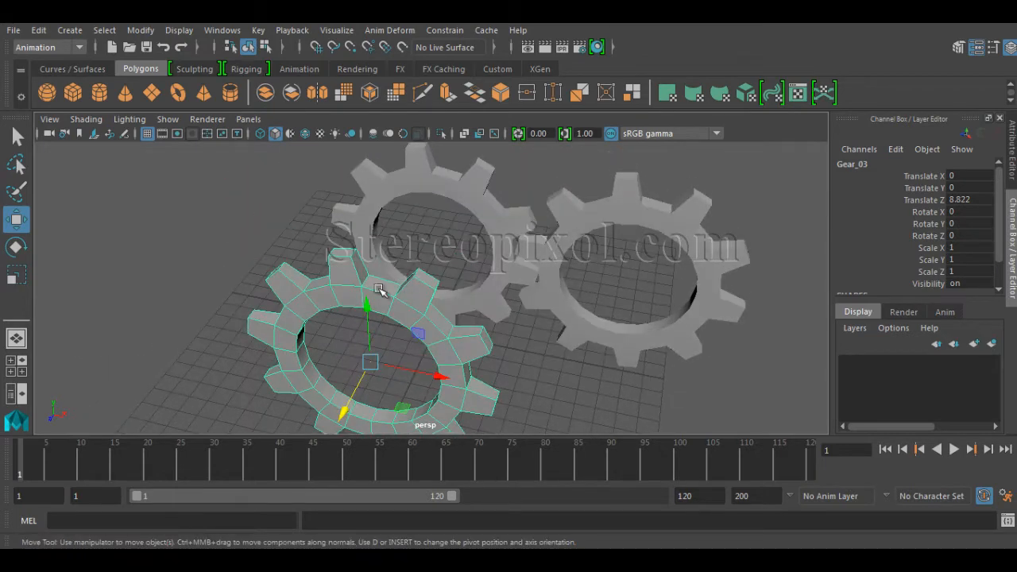
{"action": "left_click_drag", "start_coordinate": [322, 322], "coordinate": [433, 323], "text": "alt"}
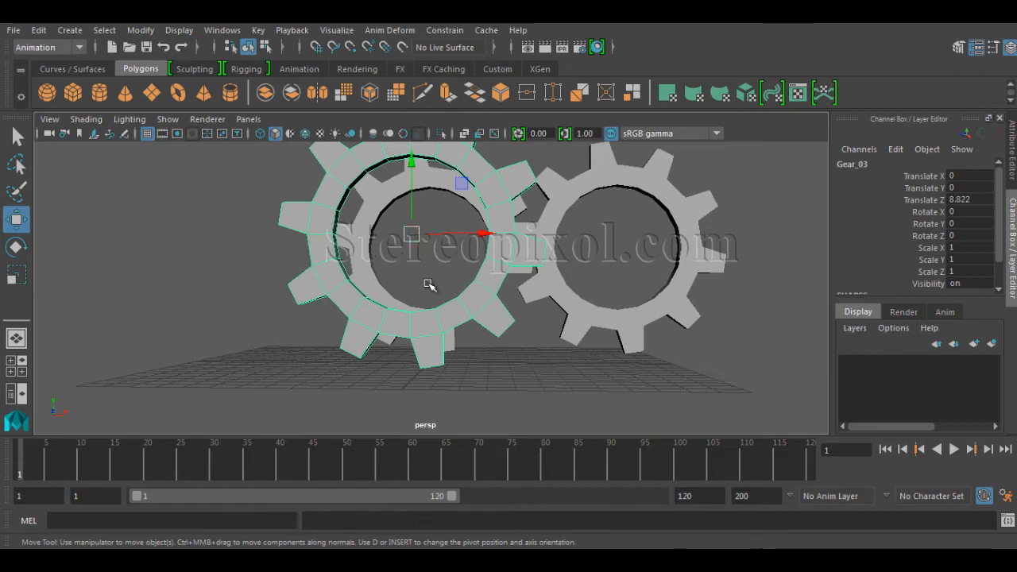
{"action": "left_click_drag", "start_coordinate": [432, 286], "coordinate": [580, 291], "text": "alt"}
{"action": "scroll", "coordinate": [400, 331], "scroll_direction": "down", "scroll_amount": 3}
{"action": "scroll", "coordinate": [441, 195], "scroll_direction": "down", "scroll_amount": 4}
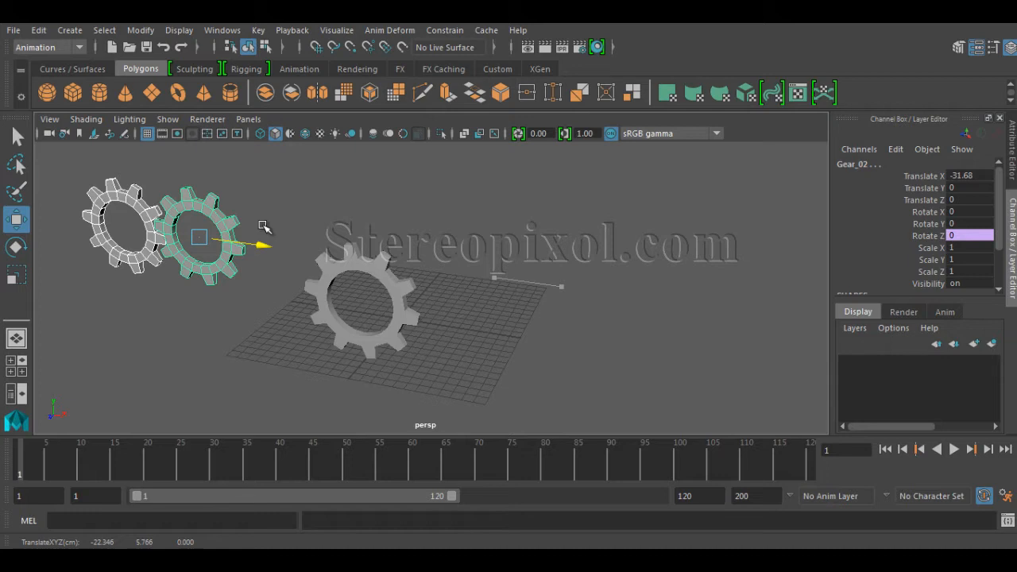
Step: Try moving the duplicated gear back to about -2.22 along Z, and undo this and the original gears' move
{"action": "left_click", "coordinate": [384, 248]}
{"action": "left_click", "coordinate": [386, 251]}
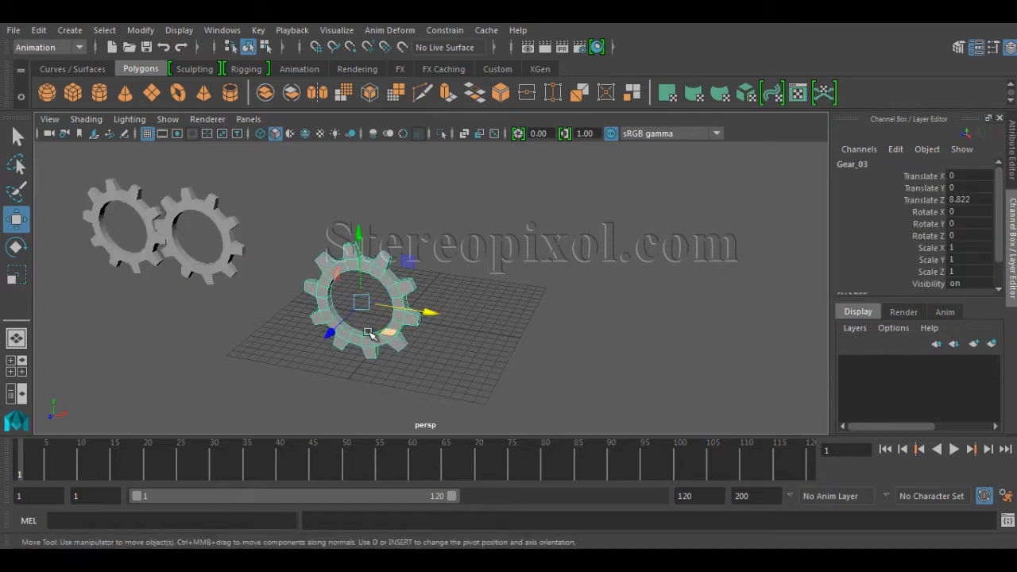
{"action": "left_click_drag", "start_coordinate": [386, 251], "coordinate": [391, 297], "text": "alt"}
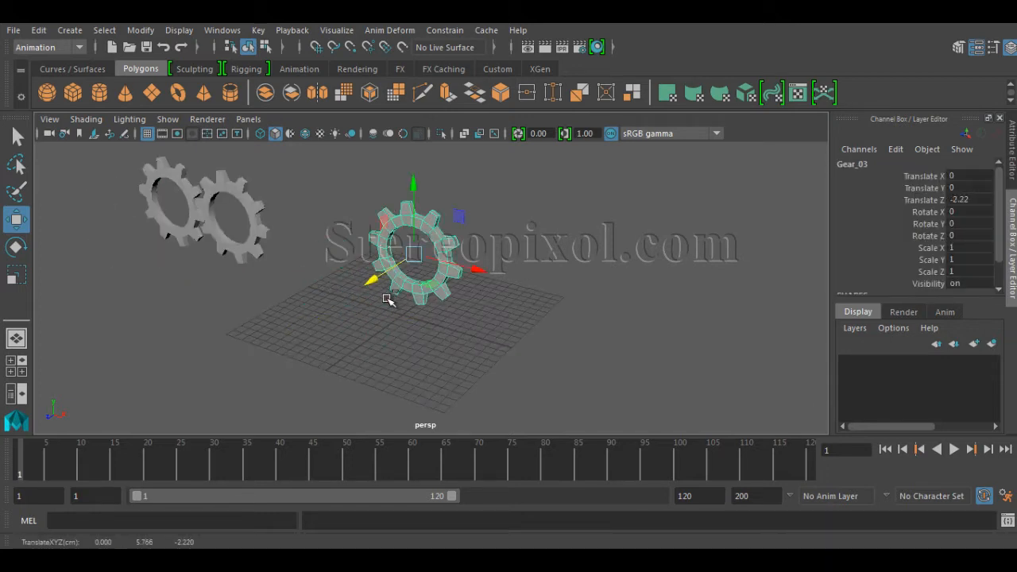
{"action": "key", "text": "ctrl+z"}
{"action": "key", "text": "ctrl+z"}
{"action": "key", "text": "ctrl+z"}
{"action": "key", "text": "ctrl+z"}
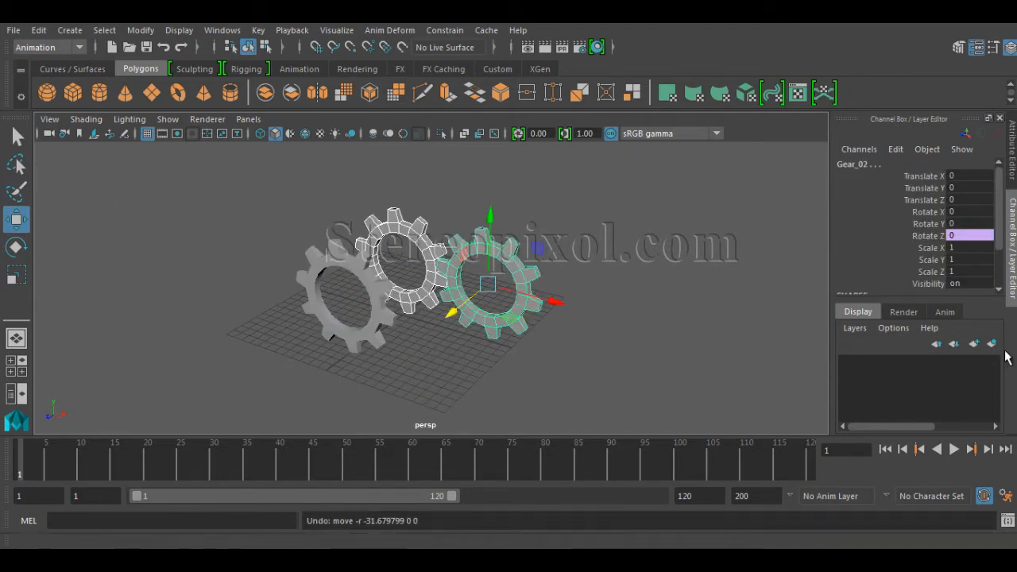
Step: Create a display layer containing the two original gears and hide it
{"action": "left_click", "coordinate": [992, 344]}
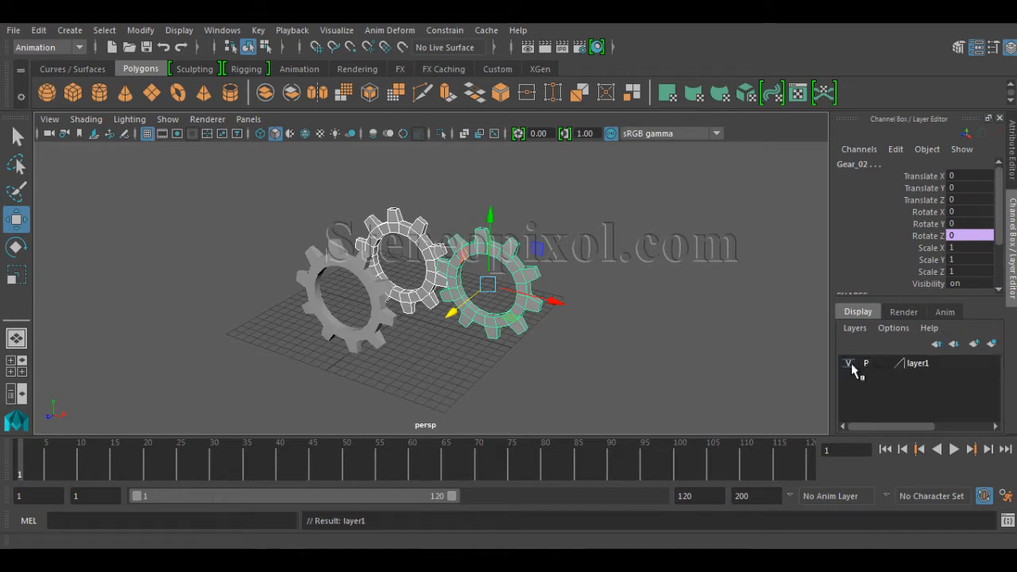
{"action": "left_click", "coordinate": [848, 363]}
{"action": "left_click", "coordinate": [413, 338]}
Step: Move the duplicated gear back along Z and set its Translate Z to 0
{"action": "left_click", "coordinate": [359, 349]}
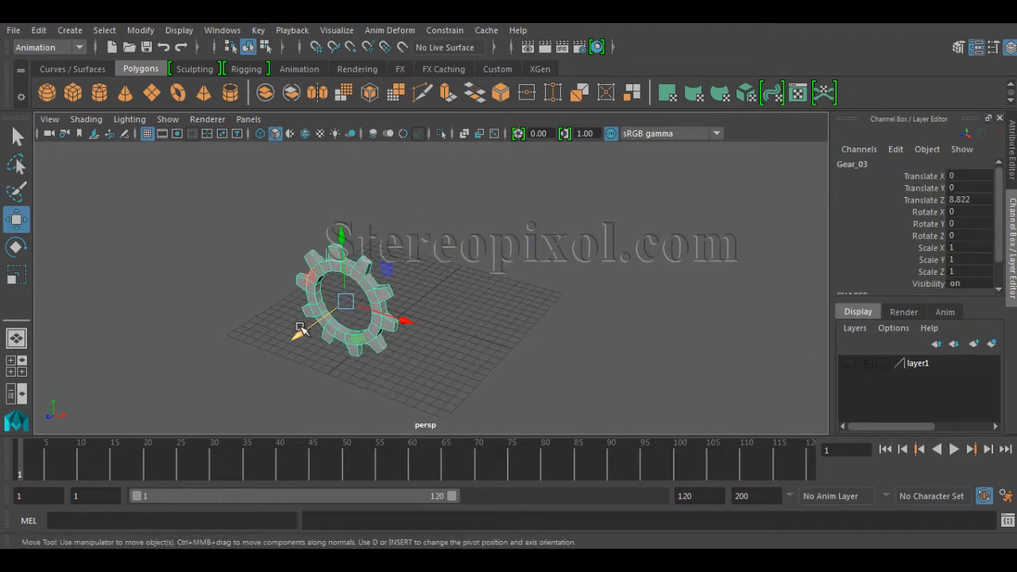
{"action": "left_click_drag", "start_coordinate": [301, 329], "coordinate": [380, 286]}
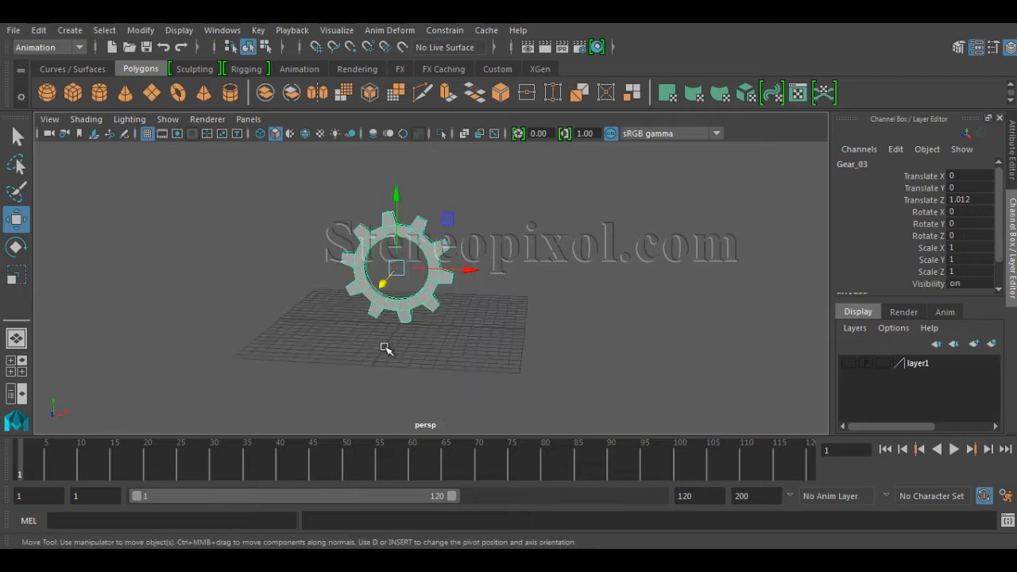
{"action": "left_click_drag", "start_coordinate": [491, 359], "coordinate": [401, 377], "text": "alt"}
{"action": "left_click", "coordinate": [984, 201]}
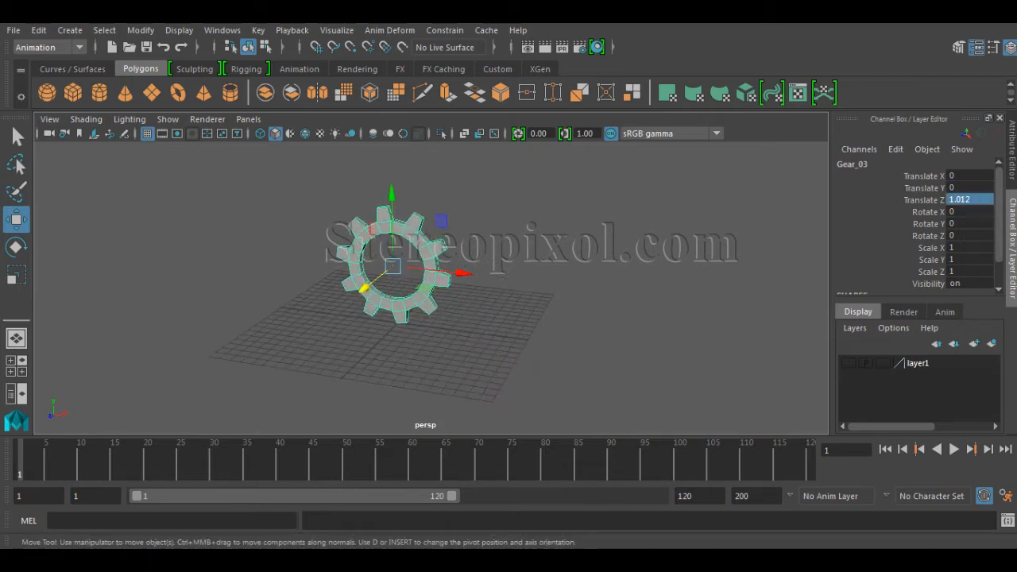
{"action": "type", "text": "0"}
{"action": "key", "text": "Return"}
{"action": "left_click_drag", "start_coordinate": [318, 275], "coordinate": [355, 259], "text": "alt"}
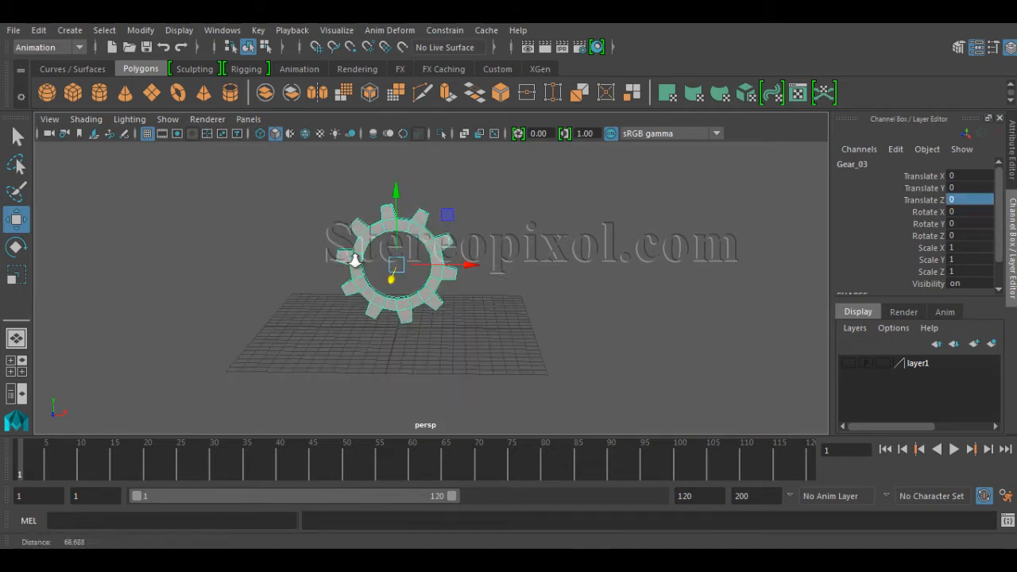
Step: Duplicate the gear and move the copy to about 9.47 along X so the teeth of both gears interlock
{"action": "right_click_drag", "start_coordinate": [354, 259], "coordinate": [471, 275], "text": "alt"}
{"action": "middle_click_drag", "start_coordinate": [470, 275], "coordinate": [501, 323], "text": "alt"}
{"action": "left_click_drag", "start_coordinate": [502, 322], "coordinate": [474, 339], "text": "alt"}
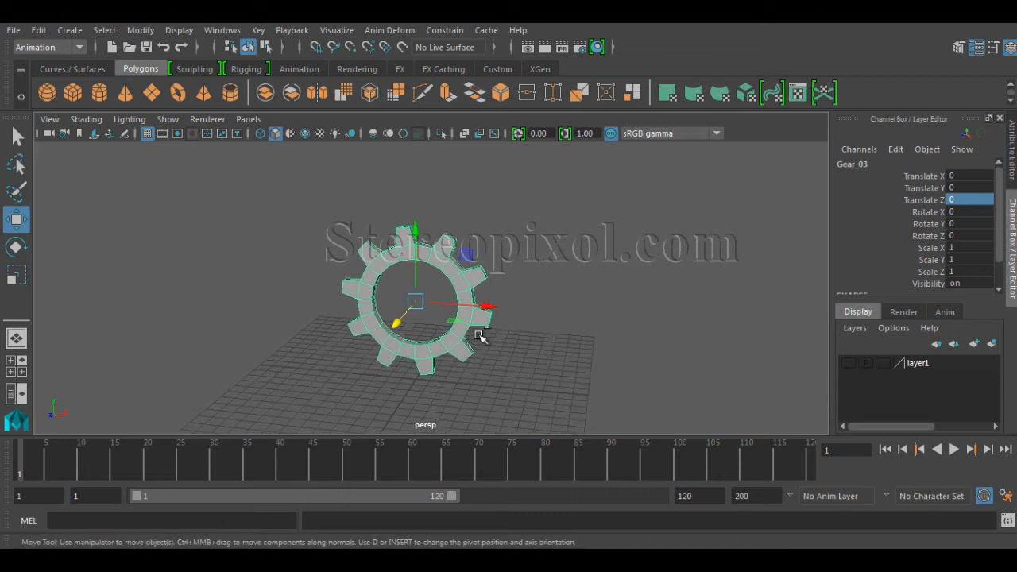
{"action": "key", "text": "ctrl+d"}
{"action": "left_click_drag", "start_coordinate": [488, 308], "coordinate": [628, 320]}
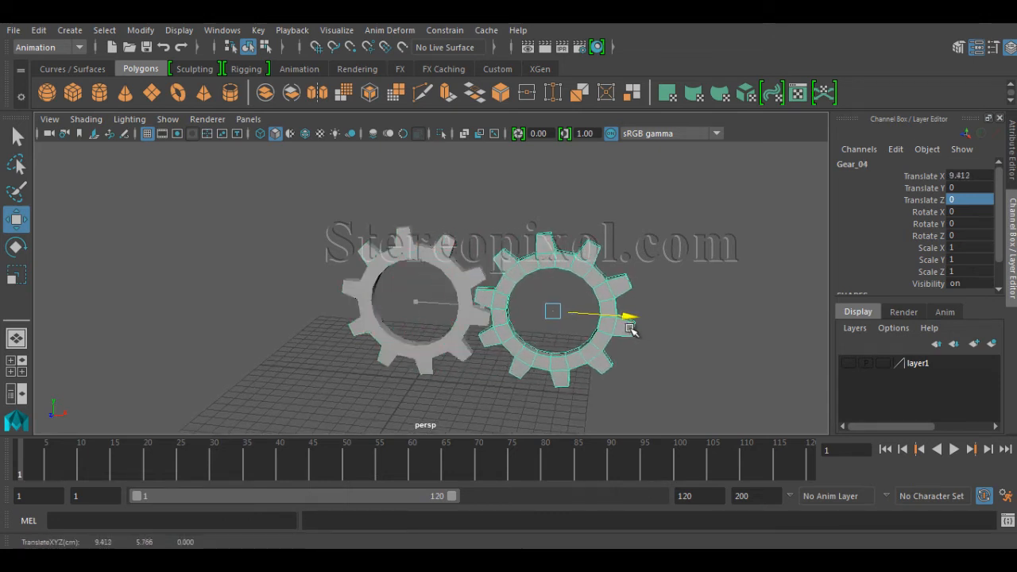
{"action": "left_click_drag", "start_coordinate": [575, 347], "coordinate": [573, 353], "text": "alt"}
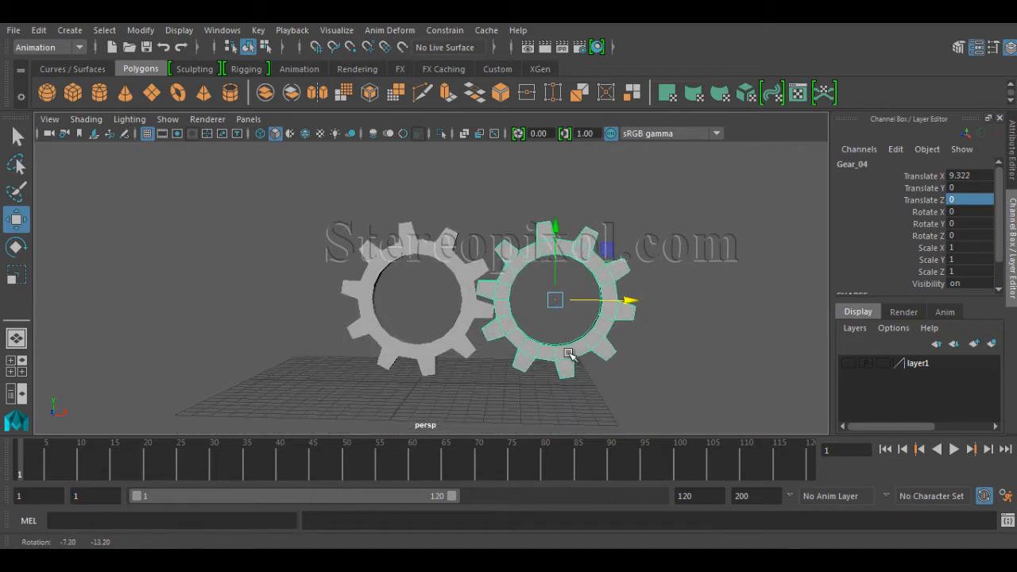
{"action": "left_click_drag", "start_coordinate": [627, 299], "coordinate": [629, 302]}
{"action": "mouse_move", "coordinate": [507, 357]}
{"action": "left_mouse_down", "text": "alt"}
{"action": "mouse_move", "coordinate": [472, 347]}
{"action": "mouse_move", "coordinate": [517, 358]}
{"action": "left_mouse_up", "text": "alt"}
Step: Examine how the teeth of the two gears mesh in the front view, and return to the perspective view
{"action": "key", "text": "space"}
{"action": "key", "text": "space"}
{"action": "right_click_drag", "start_coordinate": [209, 269], "coordinate": [405, 327], "text": "alt"}
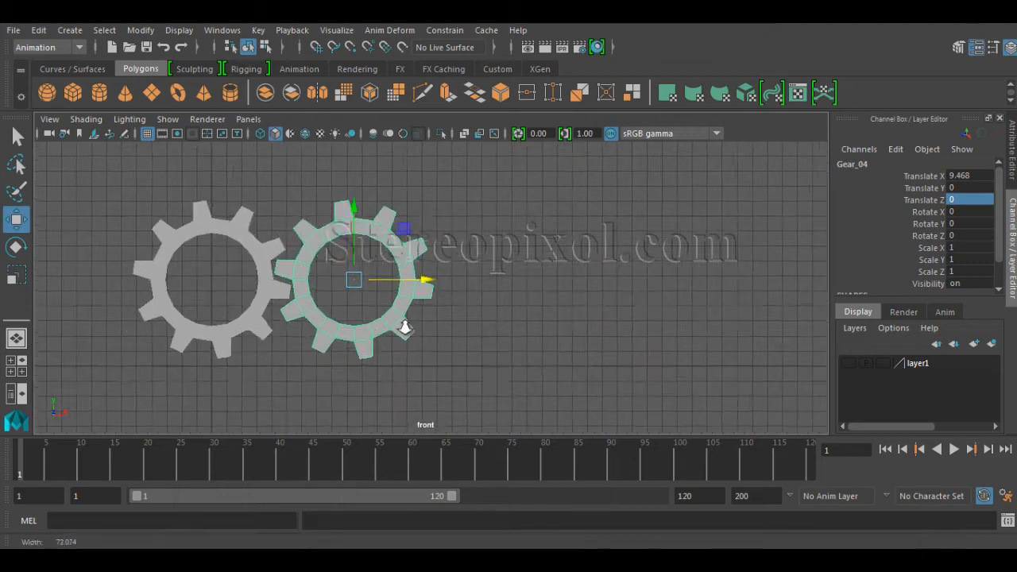
{"action": "middle_click_drag", "start_coordinate": [405, 326], "coordinate": [450, 327], "text": "alt"}
{"action": "right_click_drag", "start_coordinate": [311, 313], "coordinate": [396, 327], "text": "alt"}
{"action": "middle_click_drag", "start_coordinate": [396, 327], "coordinate": [456, 328], "text": "alt"}
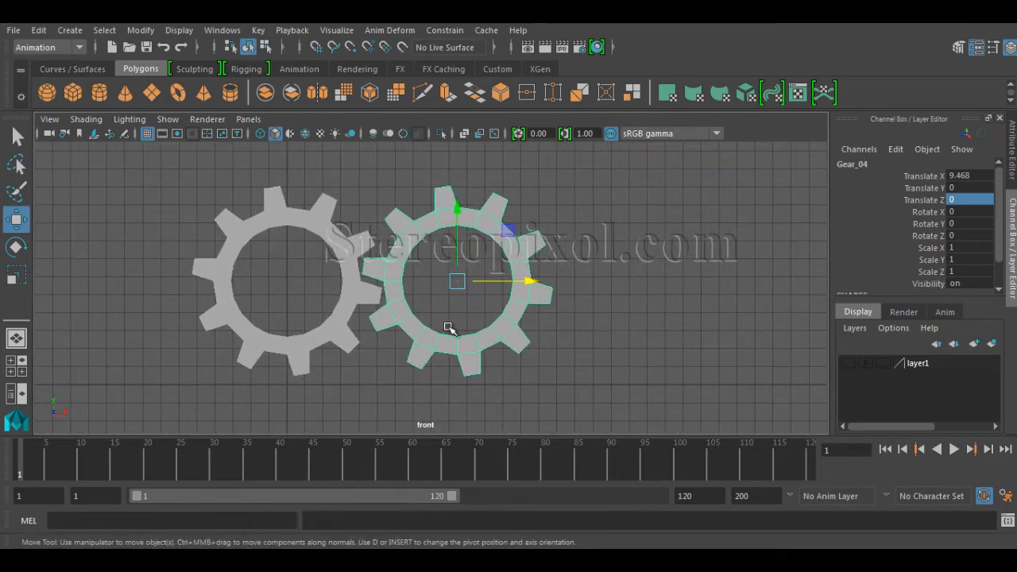
{"action": "key", "text": "ctrl+a"}
{"action": "key", "text": "ctrl+a"}
{"action": "key", "text": "space"}
{"action": "key", "text": "space"}
{"action": "left_click_drag", "start_coordinate": [489, 303], "coordinate": [381, 293], "text": "alt"}
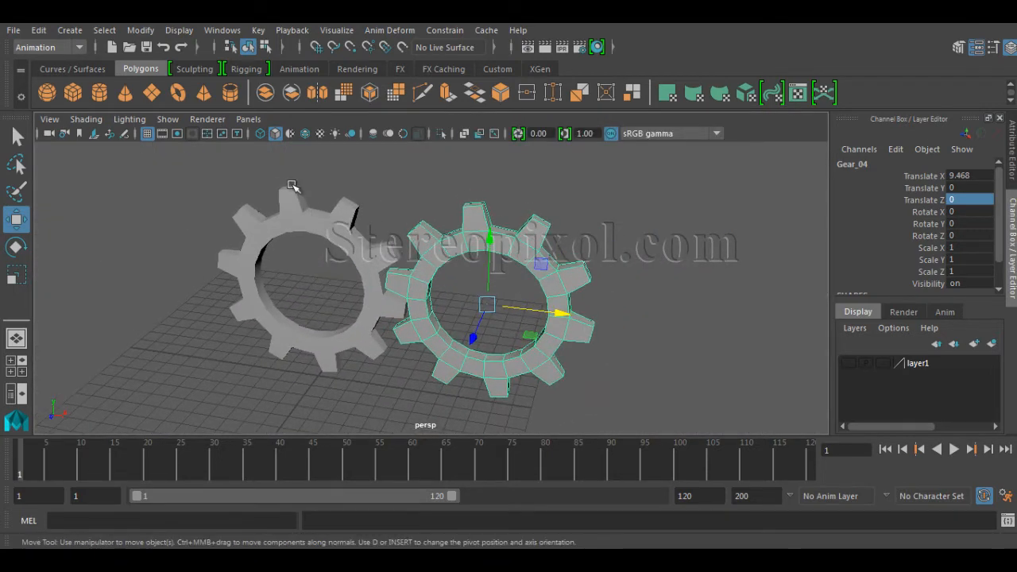
Step: Try rotating Gear_03 about -27.5 degrees and Gear_04 about 22.7 degrees around Z, undoing each rotation
{"action": "left_click", "coordinate": [340, 265]}
{"action": "key", "text": "e"}
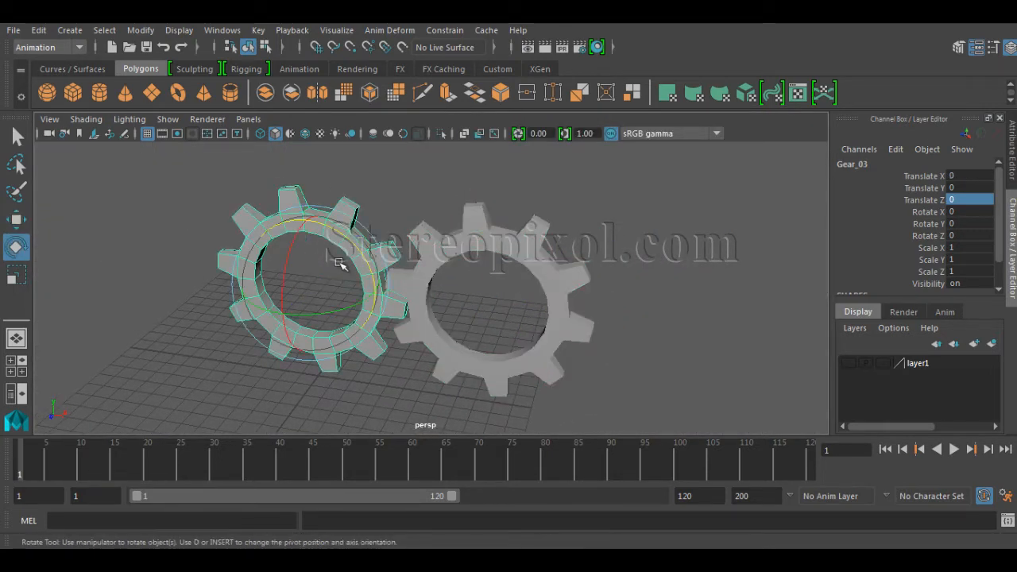
{"action": "left_click", "coordinate": [383, 389]}
{"action": "left_click", "coordinate": [369, 346]}
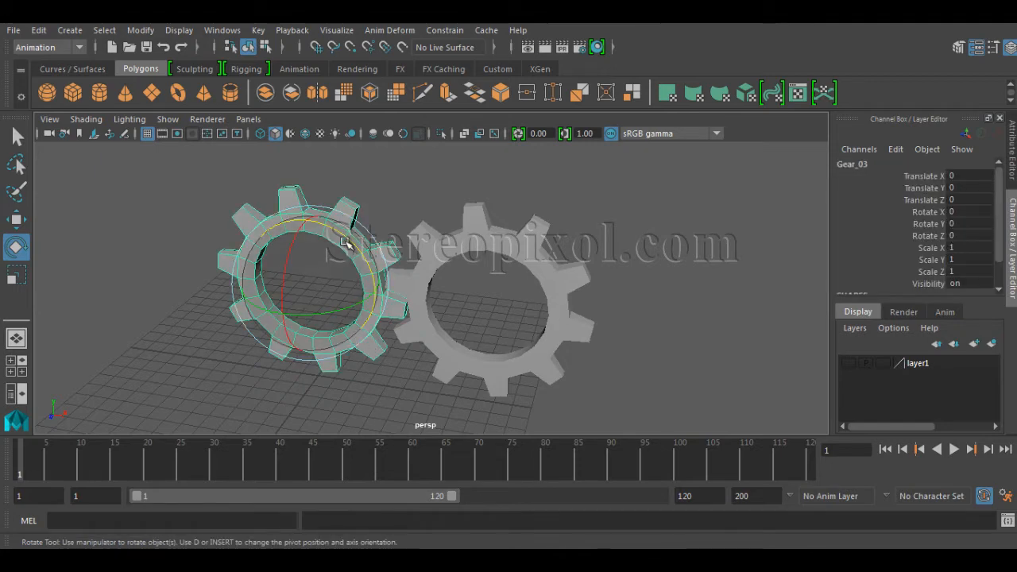
{"action": "left_click_drag", "start_coordinate": [350, 240], "coordinate": [366, 274]}
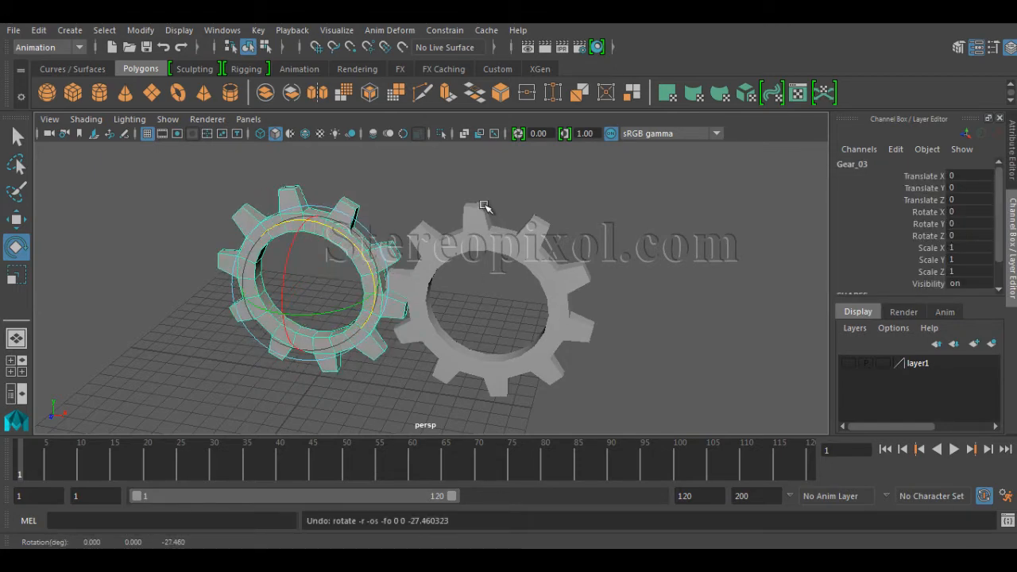
{"action": "left_click", "coordinate": [520, 284]}
{"action": "left_click_drag", "start_coordinate": [530, 260], "coordinate": [511, 241]}
{"action": "key", "text": "ctrl+z"}
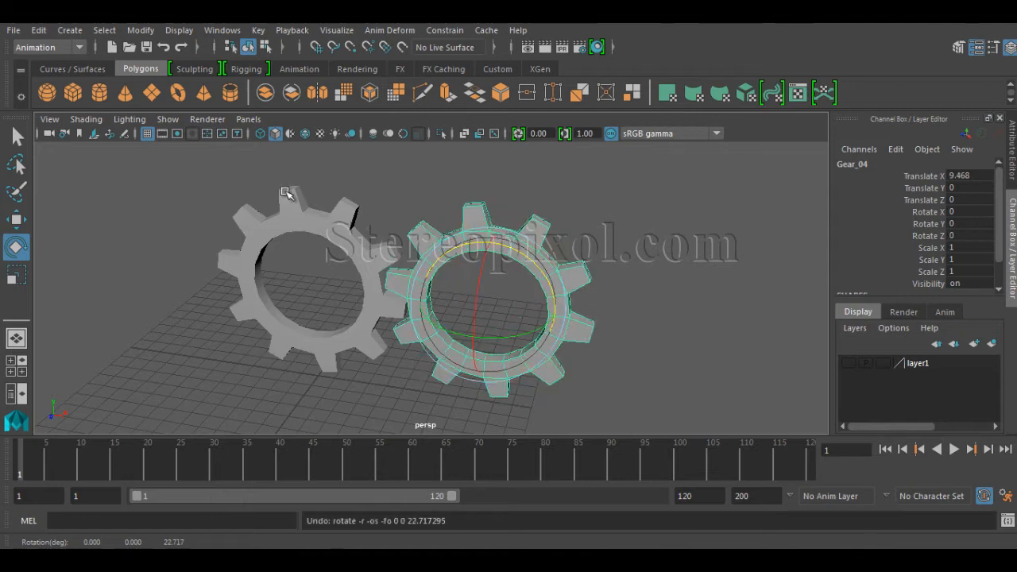
Step: Try opposite Z rotations of about -37.8 on Gear_03 and 40 on Gear_04, and reset Gear_03's Rotate Z to 0
{"action": "left_click", "coordinate": [289, 197]}
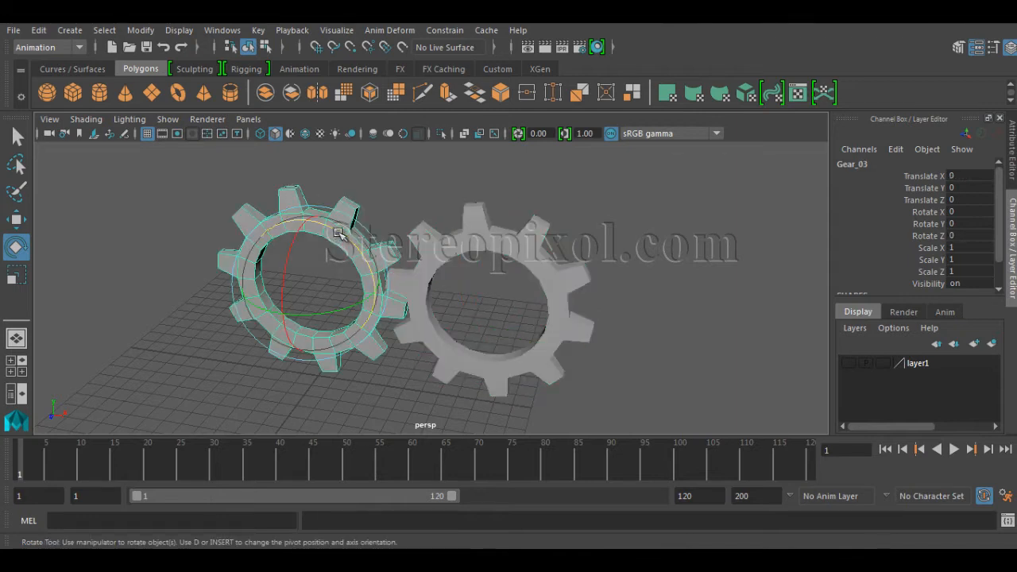
{"action": "left_click_drag", "start_coordinate": [338, 232], "coordinate": [361, 276]}
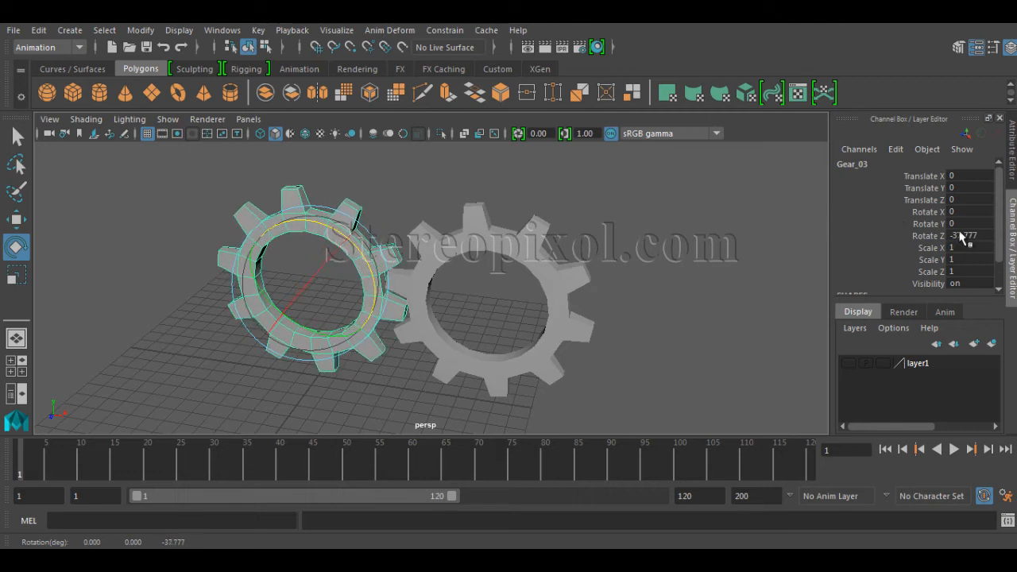
{"action": "left_click", "coordinate": [554, 278]}
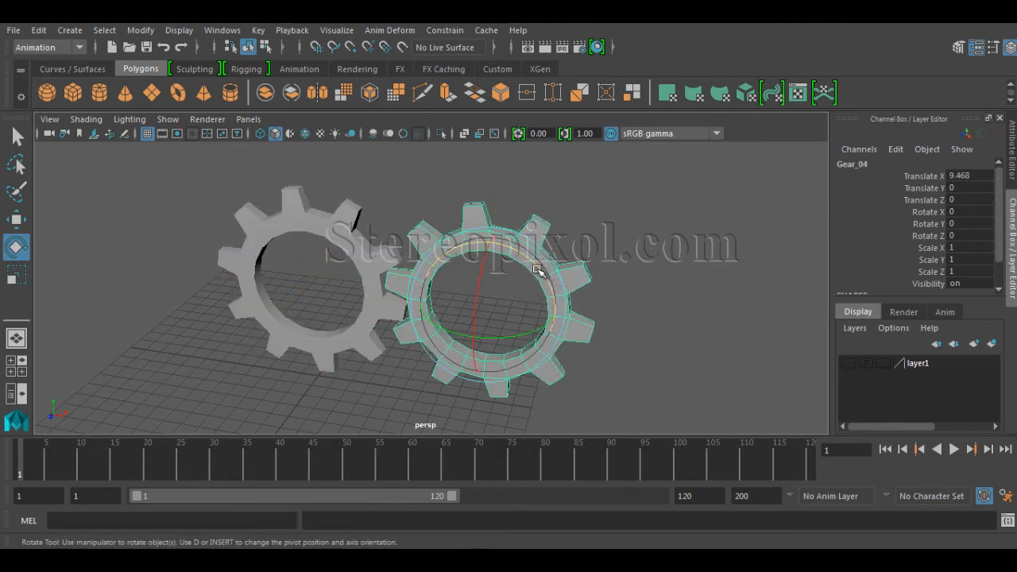
{"action": "left_click_drag", "start_coordinate": [538, 266], "coordinate": [579, 275]}
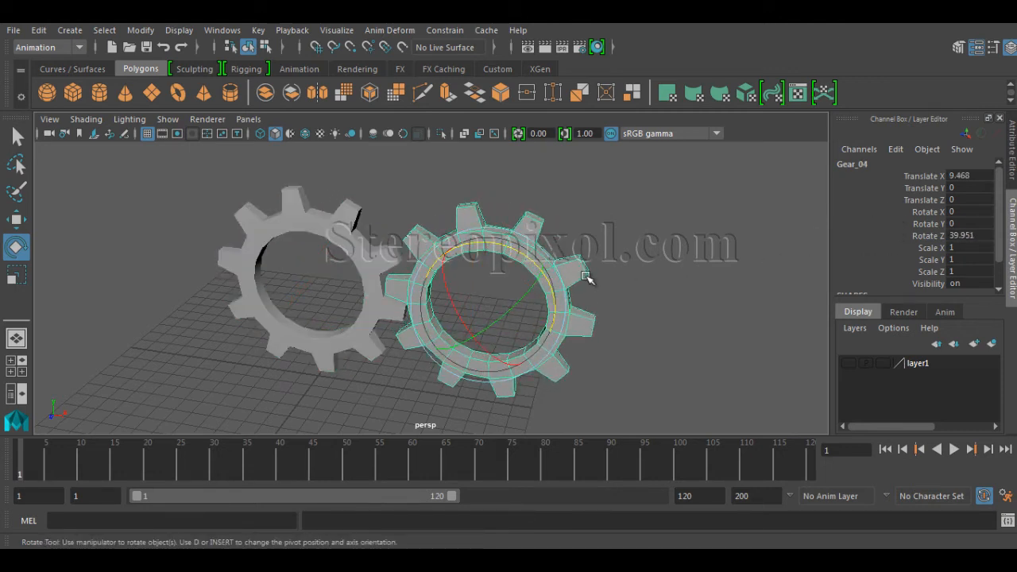
{"action": "left_click", "coordinate": [308, 225]}
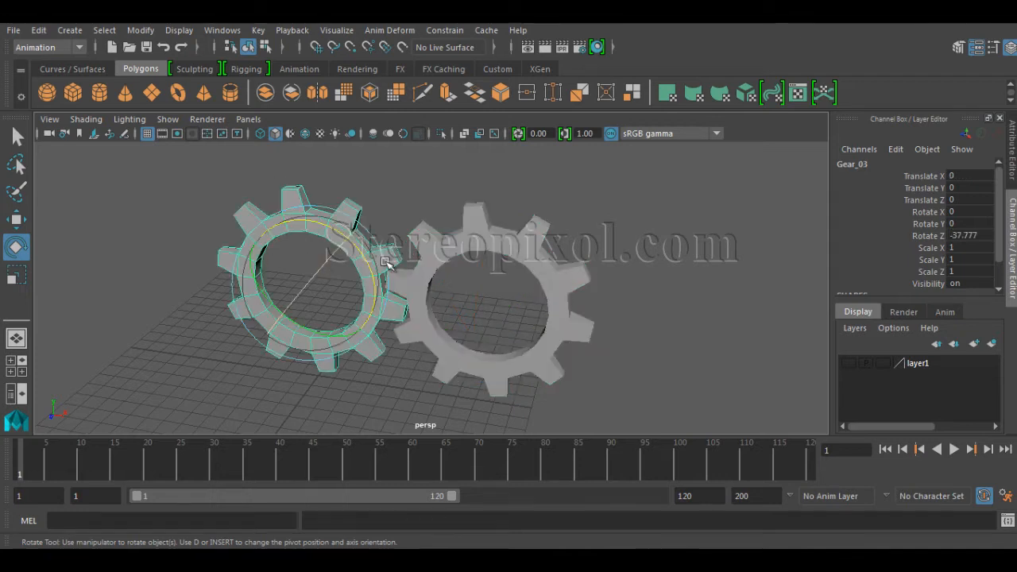
{"action": "double_click", "coordinate": [966, 236]}
{"action": "type", "text": "0"}
{"action": "key", "text": "Return"}
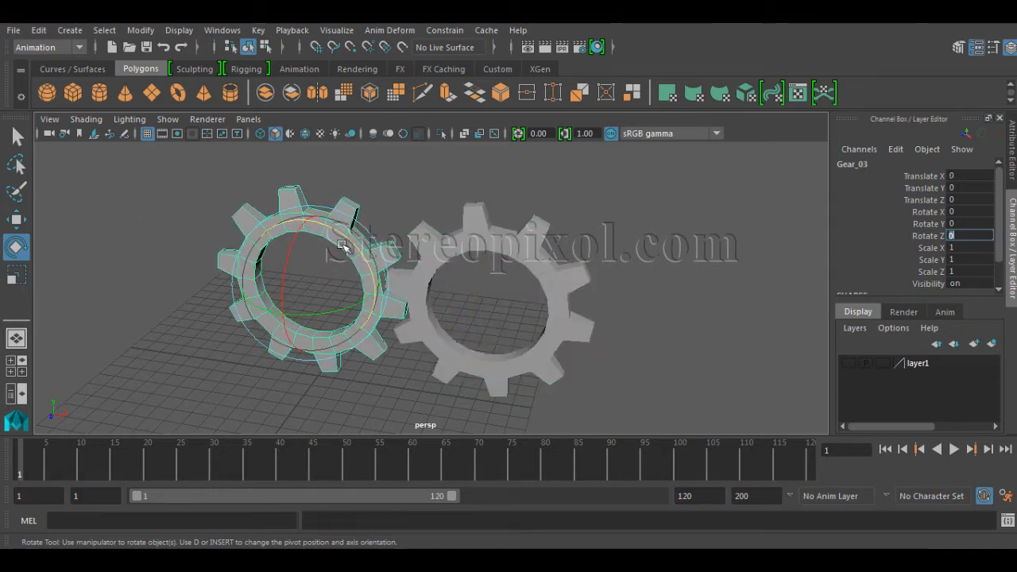
Step: Try Z rotations of about 45.5 degrees on Gear_03 and -49.8 degrees on Gear_04, undo them and clear the selection
{"action": "left_click_drag", "start_coordinate": [347, 224], "coordinate": [302, 199]}
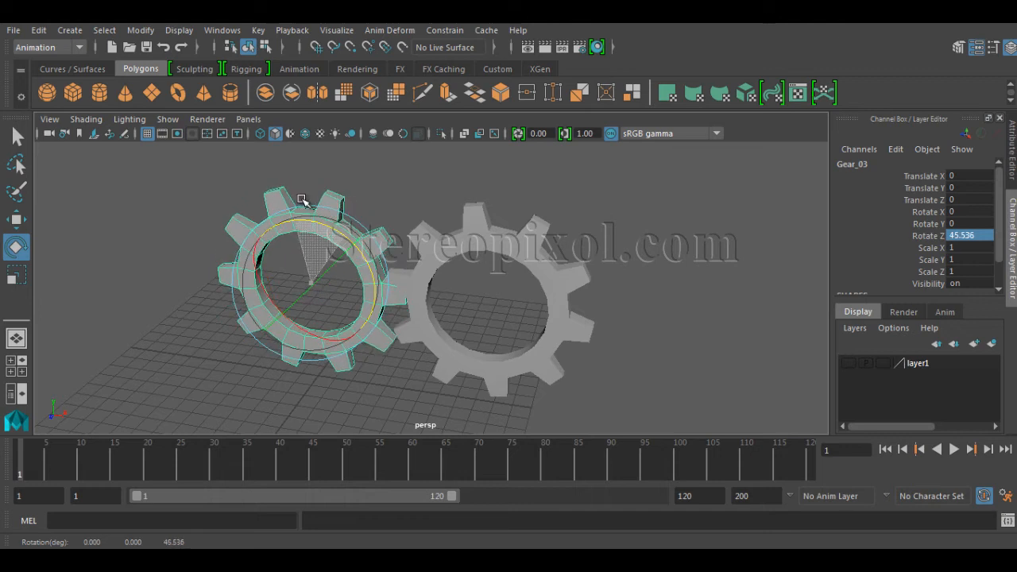
{"action": "left_click", "coordinate": [556, 274]}
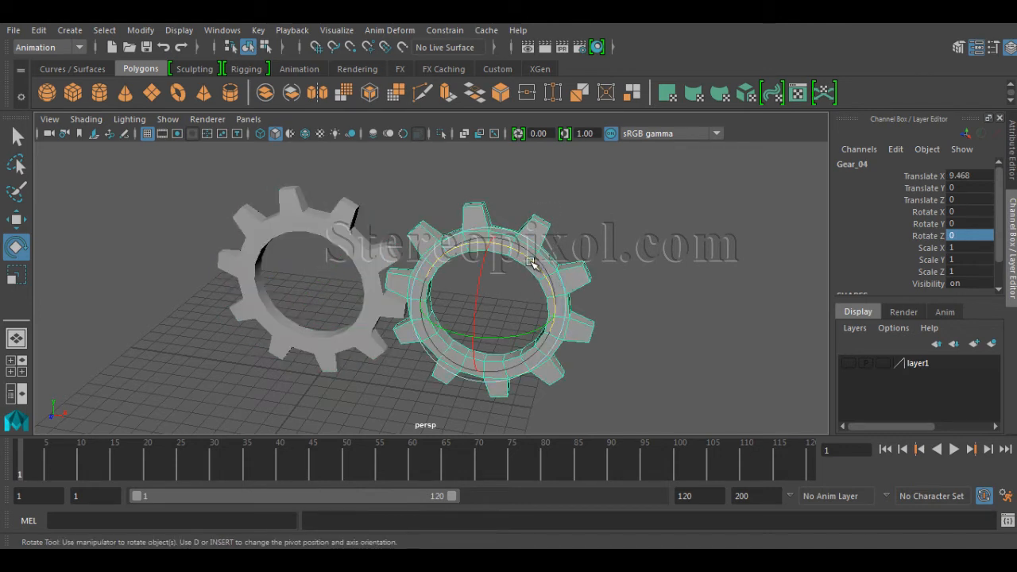
{"action": "left_click_drag", "start_coordinate": [531, 262], "coordinate": [541, 275]}
{"action": "key", "text": "ctrl+z"}
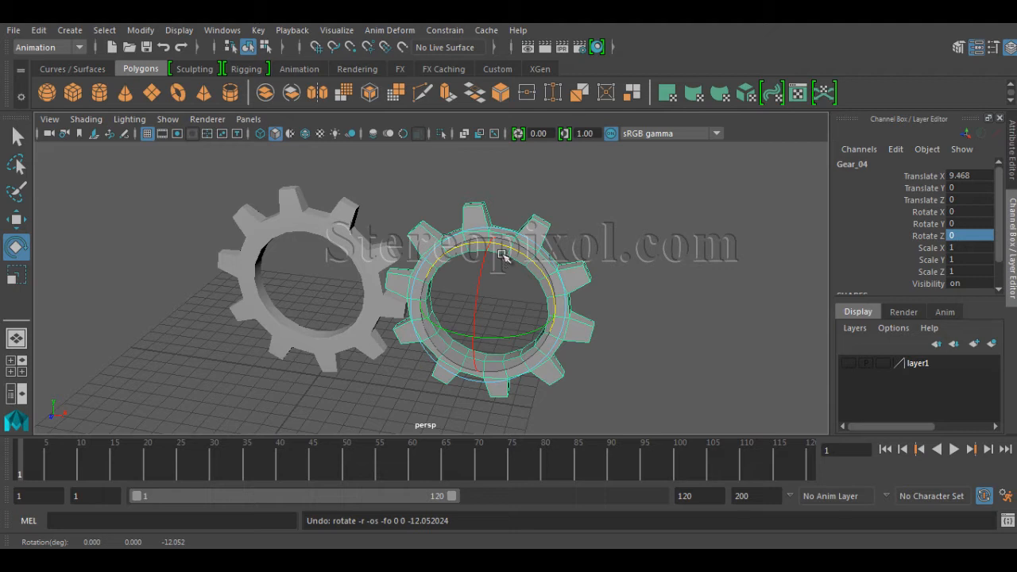
{"action": "left_click_drag", "start_coordinate": [508, 246], "coordinate": [552, 290]}
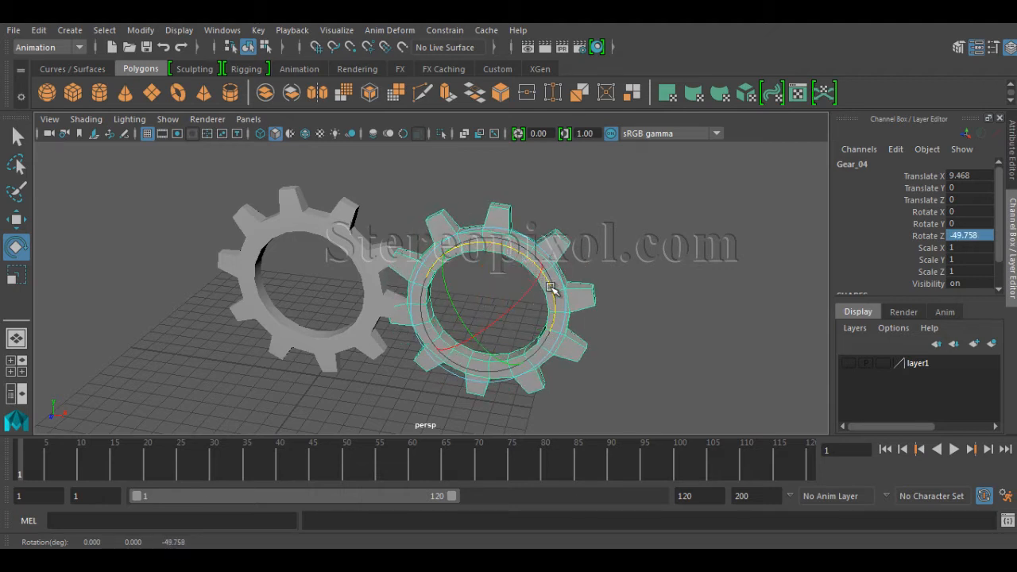
{"action": "left_click", "coordinate": [631, 244]}
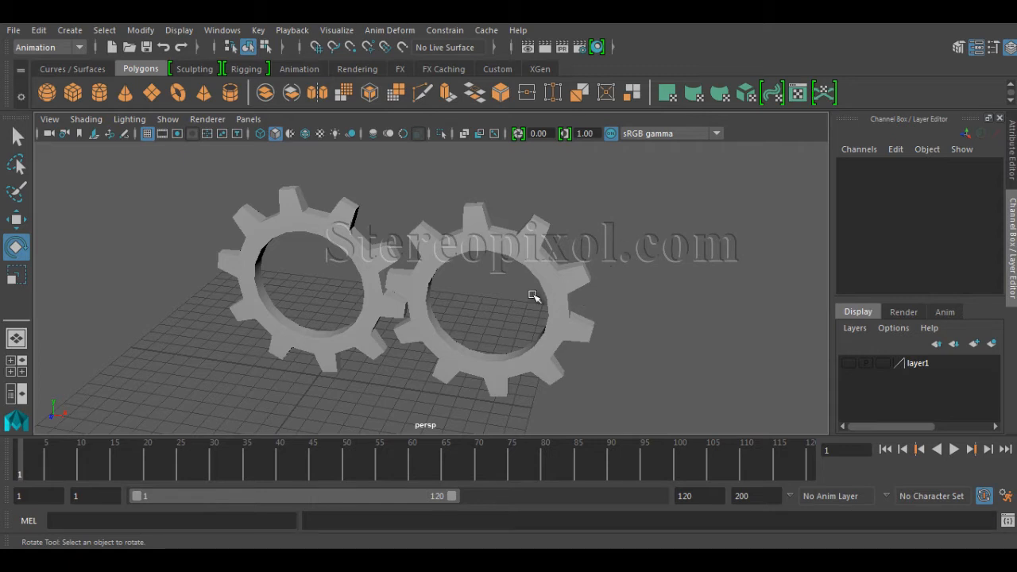
{"action": "mouse_move", "coordinate": [481, 286]}
{"action": "left_mouse_down", "text": "alt"}
{"action": "mouse_move", "coordinate": [482, 273]}
{"action": "mouse_move", "coordinate": [503, 290]}
{"action": "mouse_move", "coordinate": [545, 267]}
{"action": "mouse_move", "coordinate": [470, 277]}
{"action": "left_mouse_up", "text": "alt"}
{"action": "mouse_move", "coordinate": [454, 319]}
{"action": "left_mouse_down", "text": "alt"}
{"action": "mouse_move", "coordinate": [468, 342]}
{"action": "mouse_move", "coordinate": [457, 338]}
{"action": "left_mouse_up", "text": "alt"}
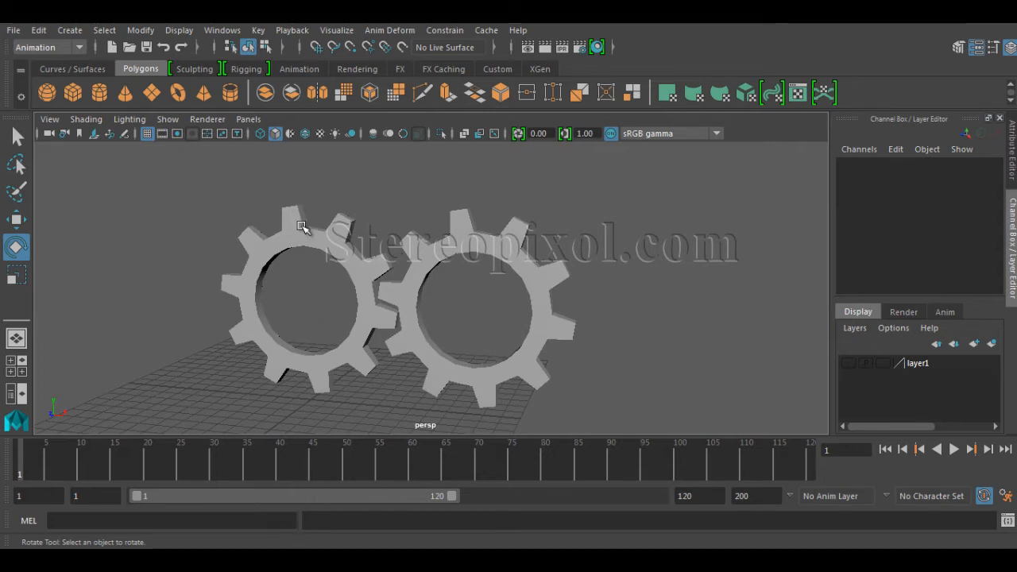
{"action": "left_click", "coordinate": [222, 30]}
{"action": "left_click", "coordinate": [253, 48]}
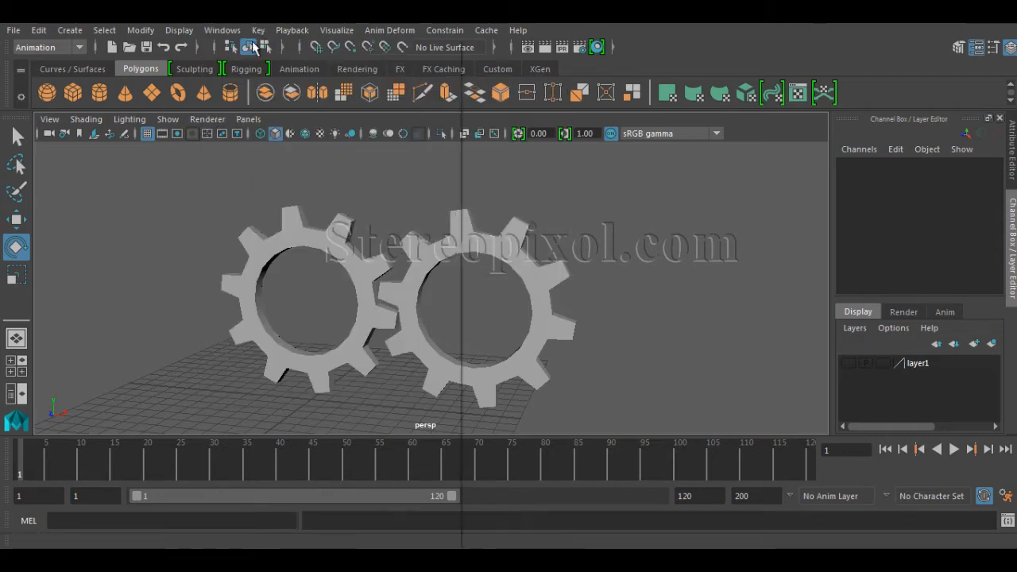
{"action": "left_click", "coordinate": [258, 30]}
{"action": "mouse_move", "coordinate": [264, 84]}
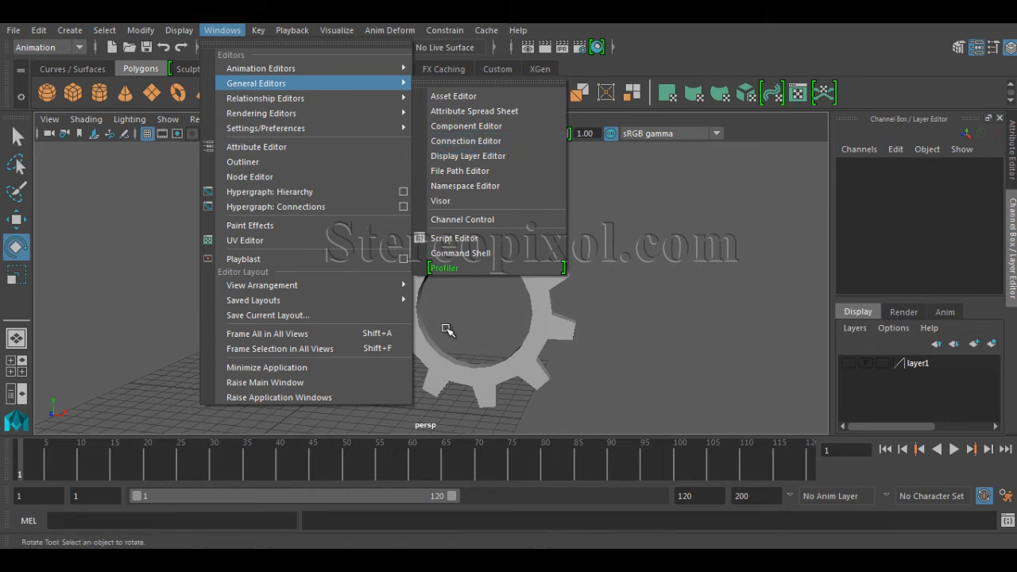
{"action": "left_click", "coordinate": [526, 341]}
Step: Select Gear_04 and start a new expression for its Rotate Z attribute in the Expression Editor
{"action": "left_click", "coordinate": [355, 372]}
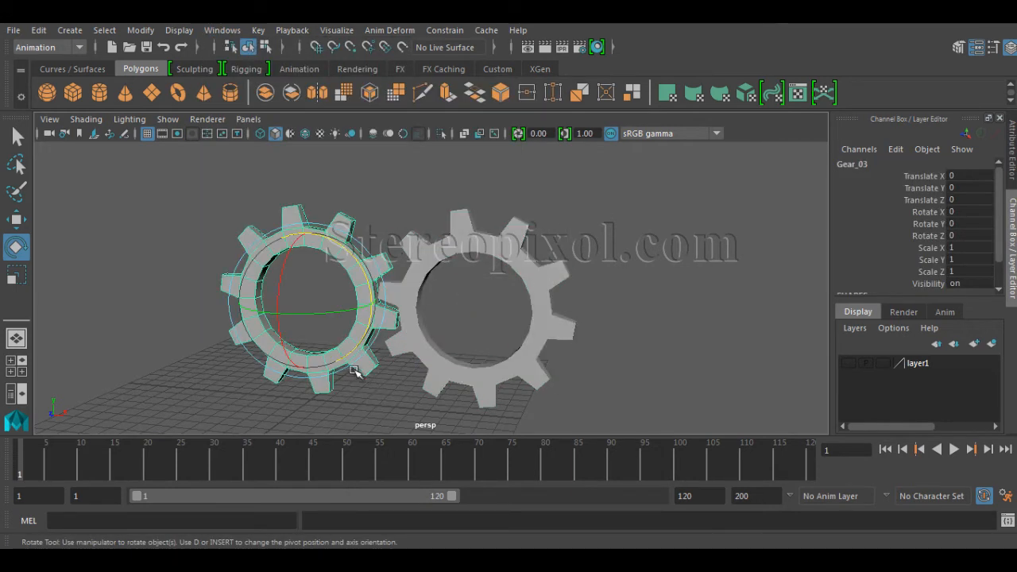
{"action": "left_click", "coordinate": [532, 330]}
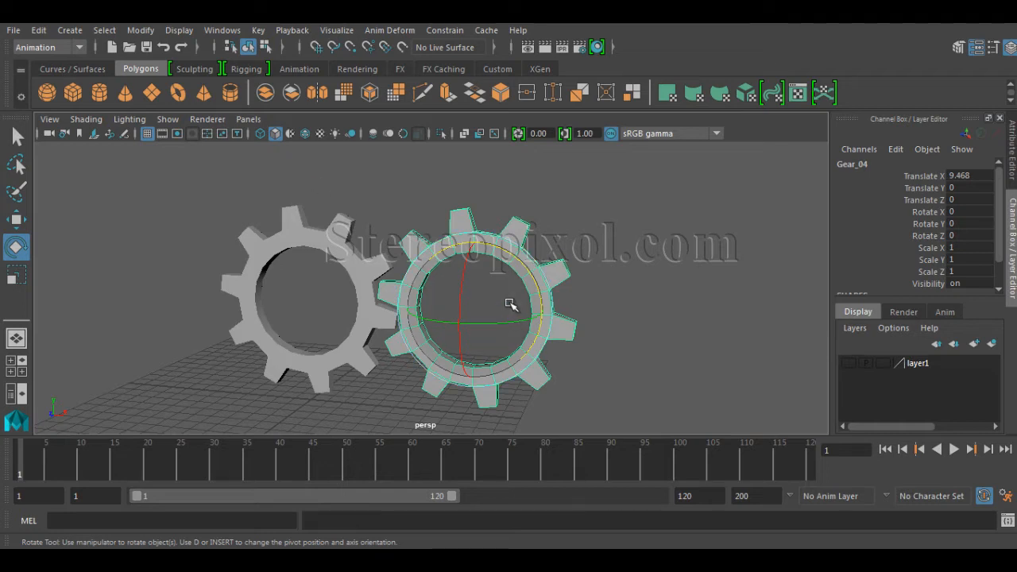
{"action": "key", "text": "ctrl+a"}
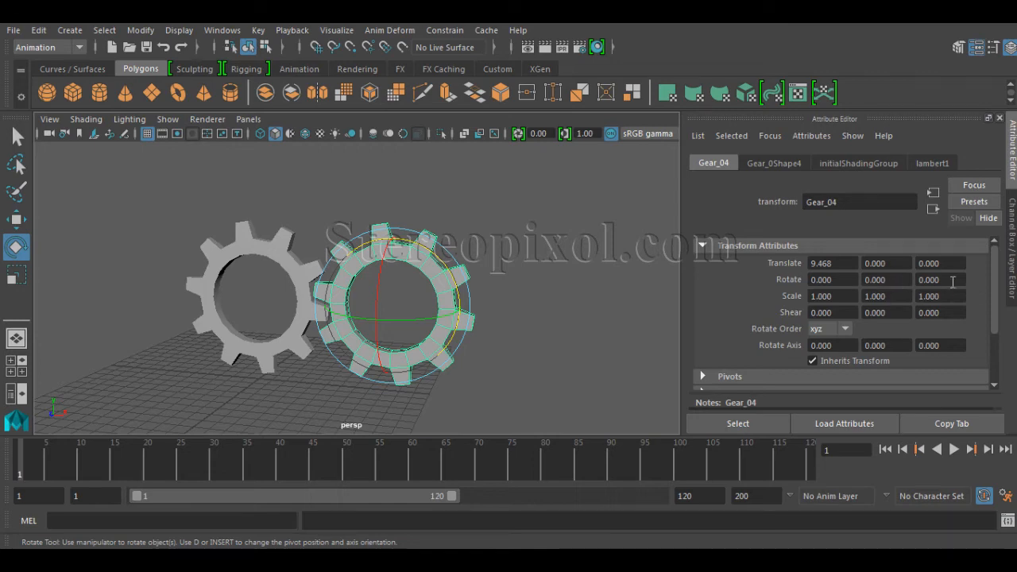
{"action": "right_click", "coordinate": [952, 283]}
{"action": "left_click", "coordinate": [956, 291]}
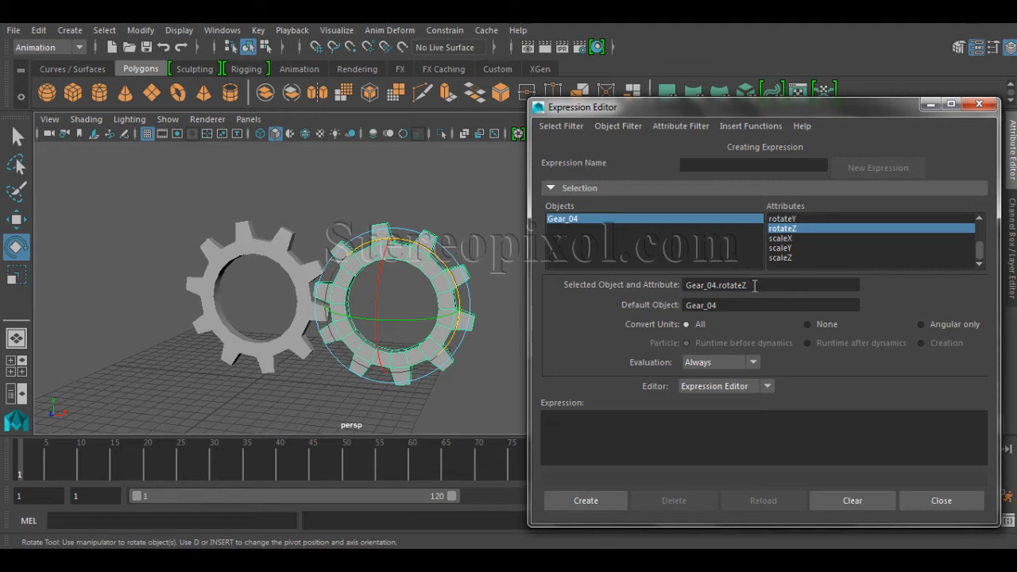
Step: Try to copy the attribute name Gear_04.rotateZ into the expression text
{"action": "double_click", "coordinate": [743, 284]}
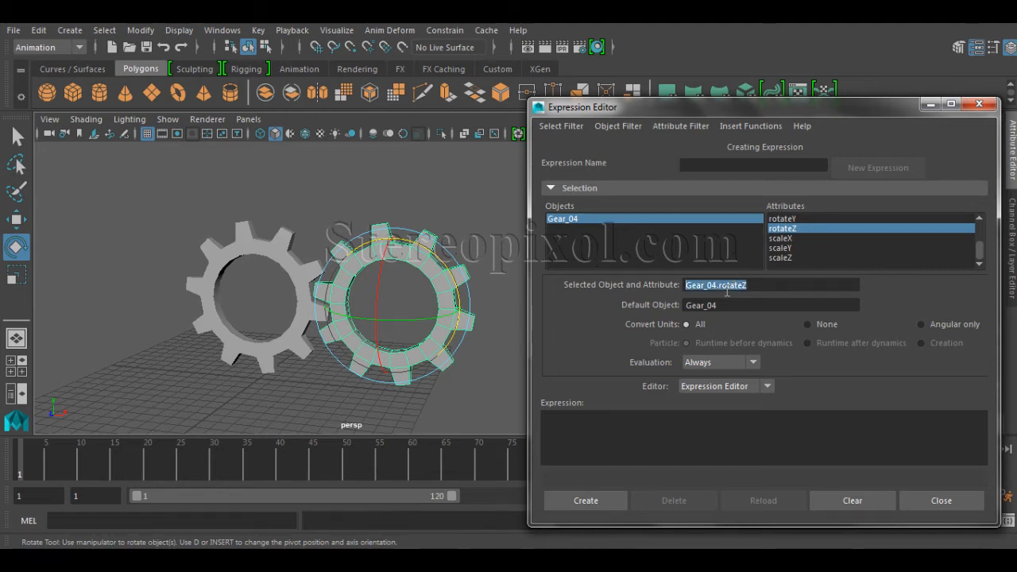
{"action": "key", "text": "ctrl+c"}
{"action": "left_click", "coordinate": [644, 439]}
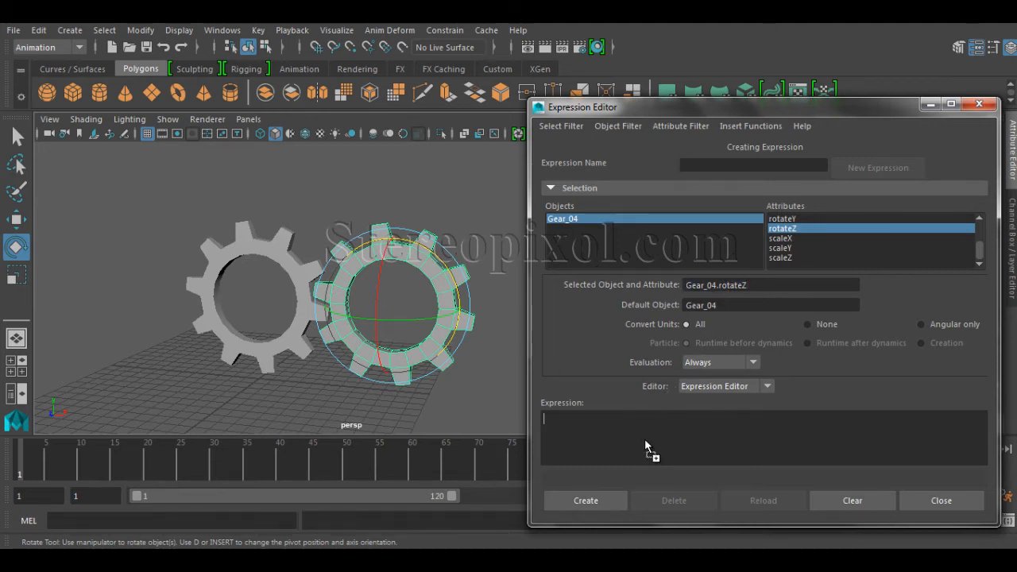
{"action": "key", "text": "ctrl+v"}
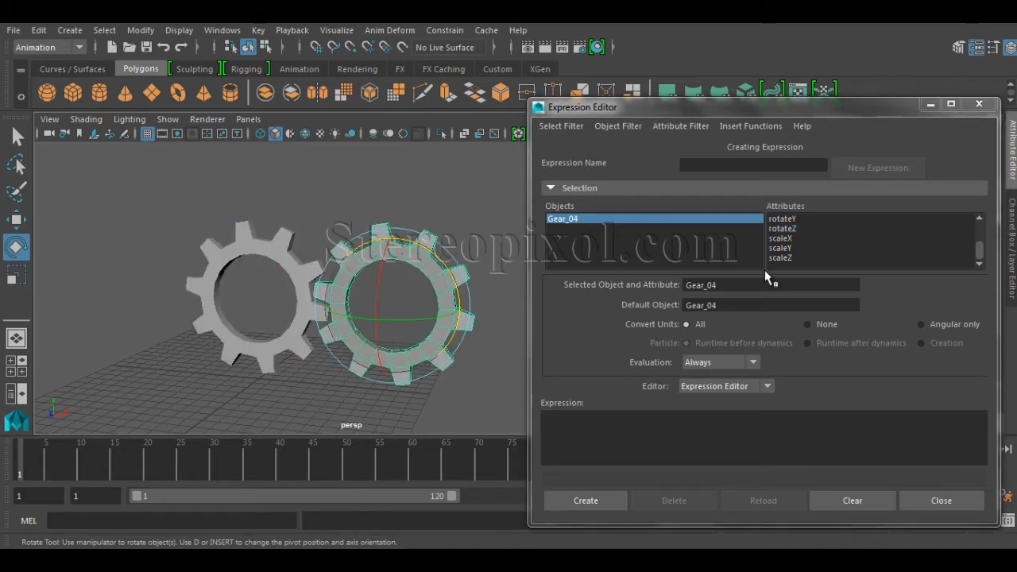
Step: Create the expression "Gear_04.rotateZ = Gear_03.rotateZ" for Gear_04's rotateZ attribute
{"action": "left_click", "coordinate": [787, 229]}
{"action": "left_click_drag", "start_coordinate": [753, 286], "coordinate": [660, 297]}
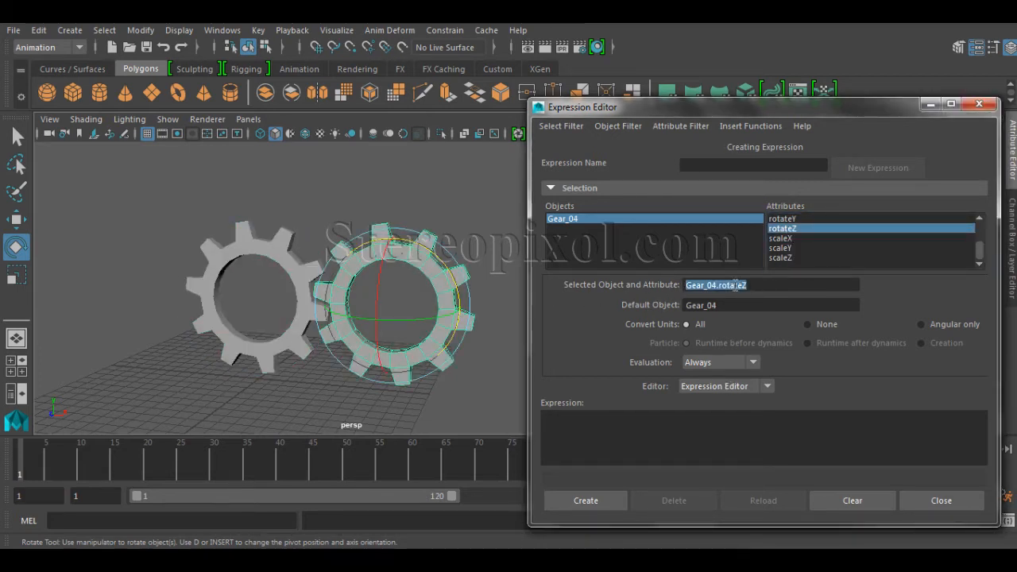
{"action": "middle_click_drag", "start_coordinate": [737, 287], "coordinate": [639, 443]}
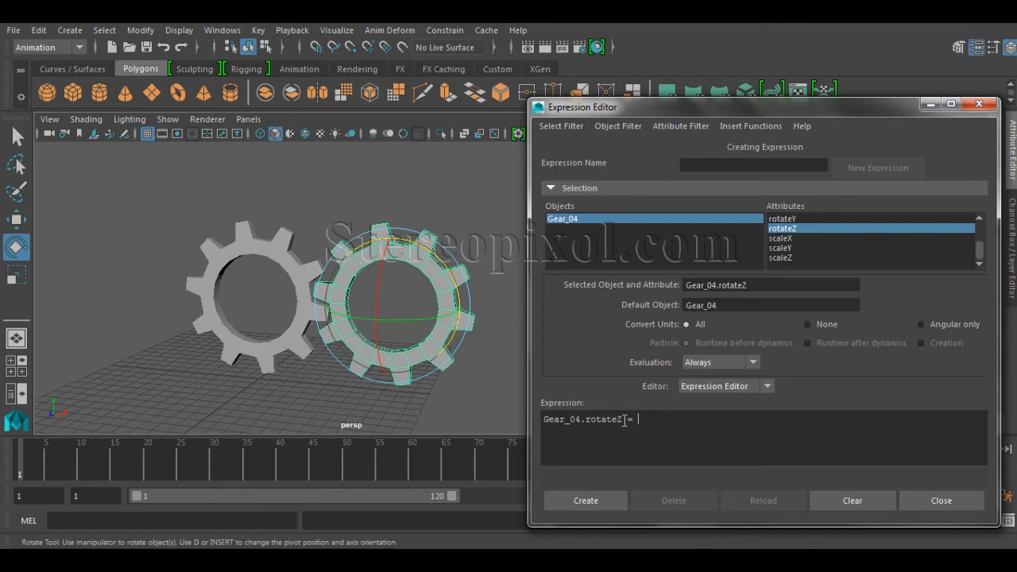
{"action": "left_click_drag", "start_coordinate": [625, 420], "coordinate": [531, 420]}
{"action": "left_click", "coordinate": [675, 424]}
{"action": "key", "text": "ctrl+v"}
{"action": "left_click", "coordinate": [675, 419]}
{"action": "key", "text": "BackSpace"}
{"action": "type", "text": "3"}
{"action": "left_click", "coordinate": [586, 500]}
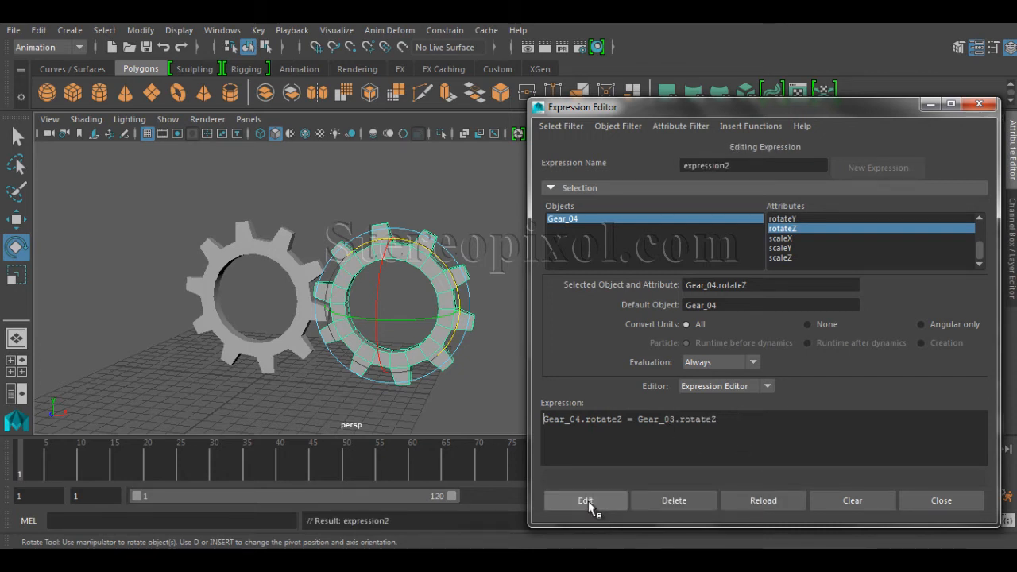
Step: Test the link by rotating Gear_03 about -53 degrees around Z, and undo the rotation
{"action": "left_click", "coordinate": [306, 270]}
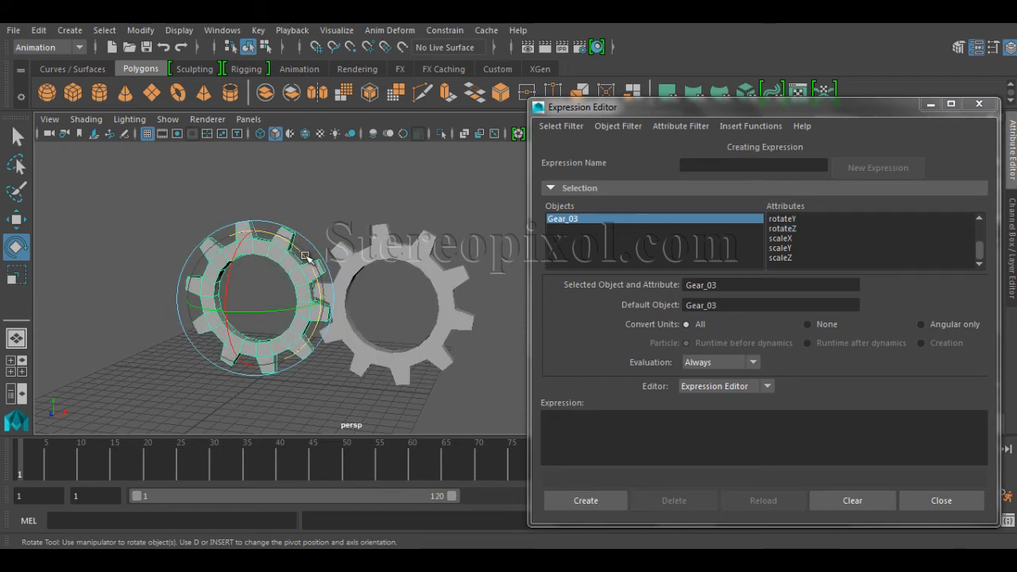
{"action": "left_click_drag", "start_coordinate": [305, 257], "coordinate": [397, 277]}
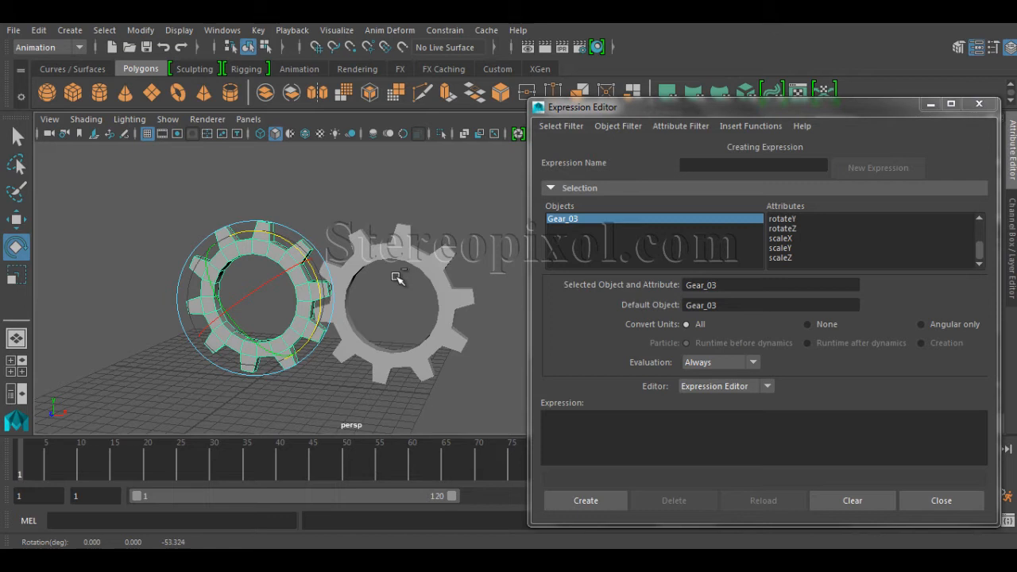
{"action": "key", "text": "ctrl+z"}
Step: Change Gear_04's rotateZ expression to "Gear_04.rotateZ = -Gear_03.rotateZ;" and apply the edit
{"action": "left_click", "coordinate": [441, 335]}
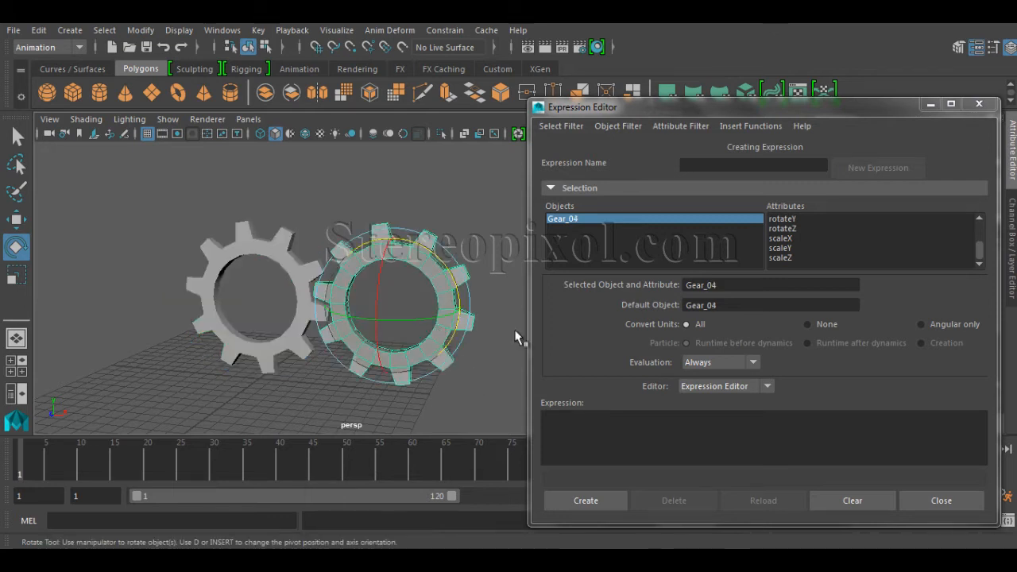
{"action": "left_click", "coordinate": [802, 227]}
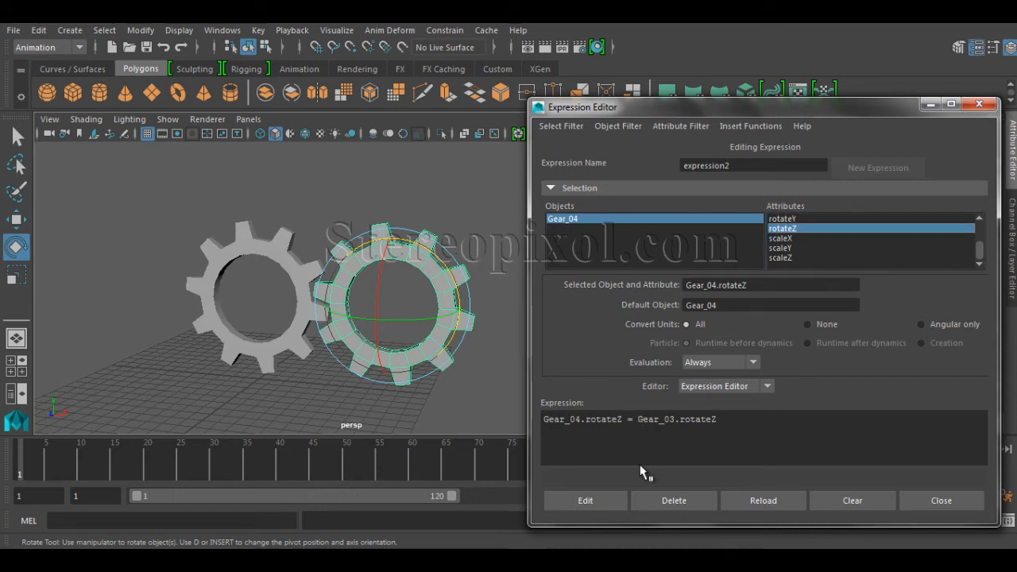
{"action": "type", "text": "-"}
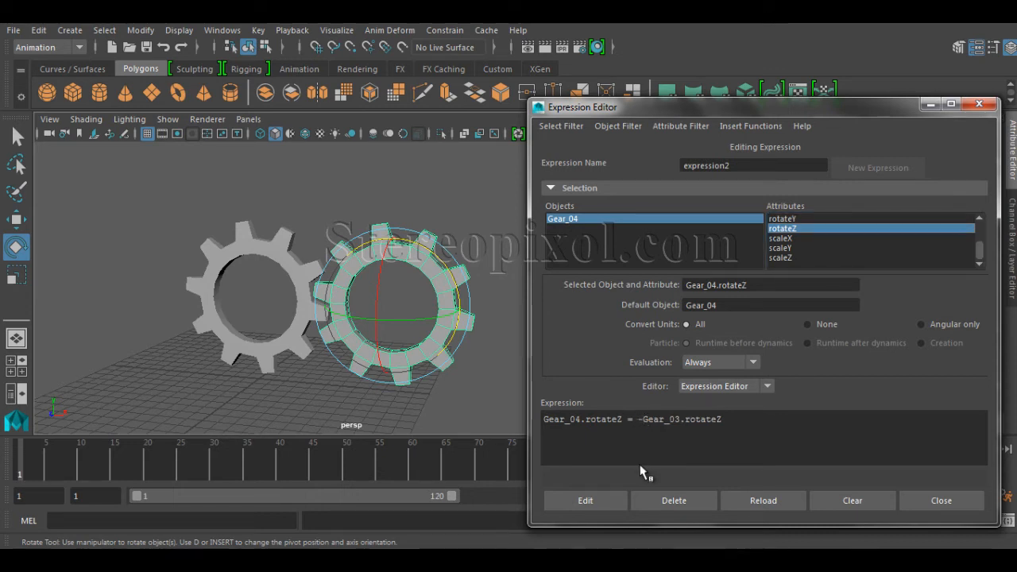
{"action": "left_click", "coordinate": [736, 416]}
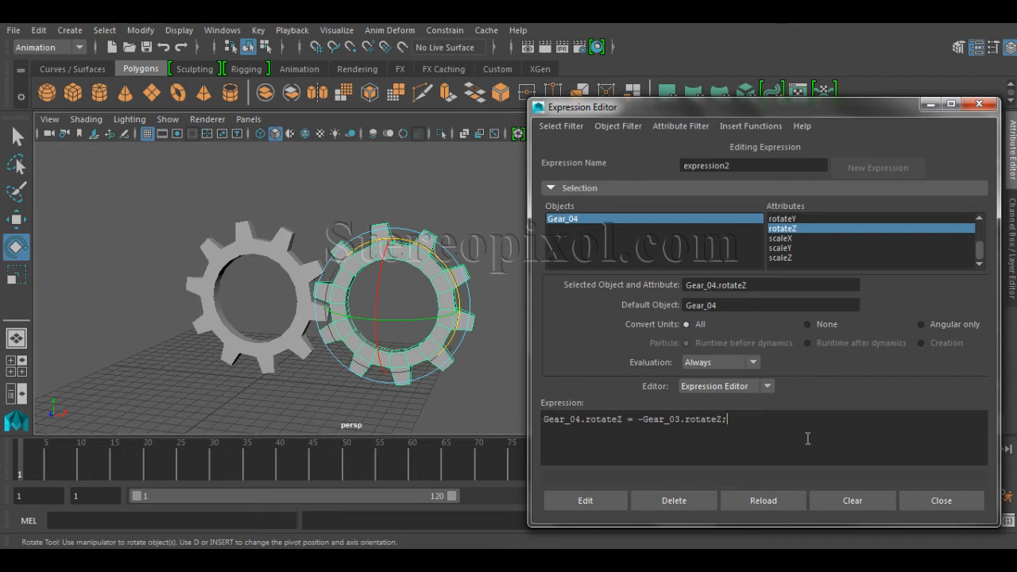
{"action": "left_click", "coordinate": [592, 499]}
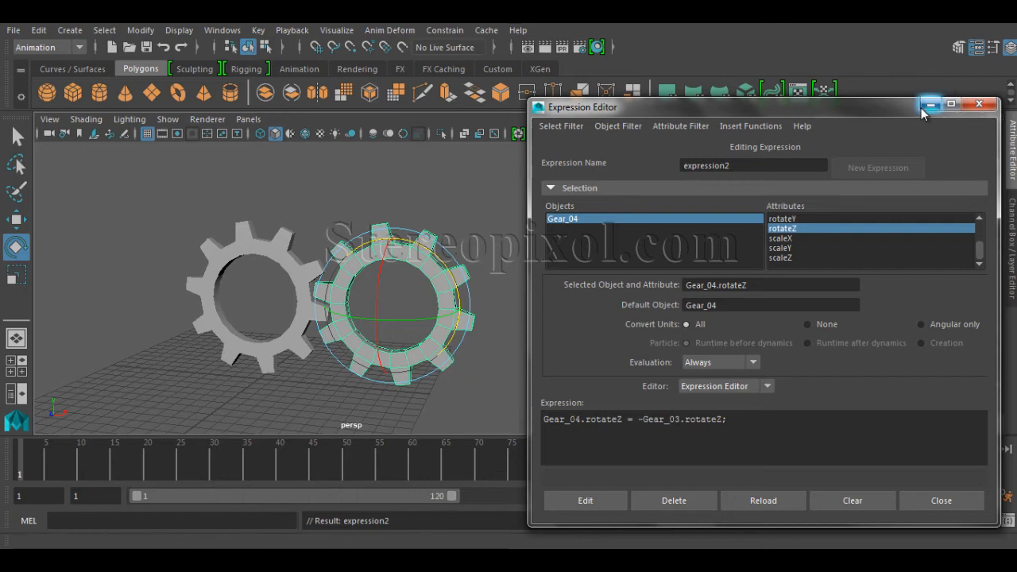
Step: Close the expression, test the link by rotating Gear_03 about -100 degrees around Z, and undo the rotation
{"action": "left_click", "coordinate": [952, 497]}
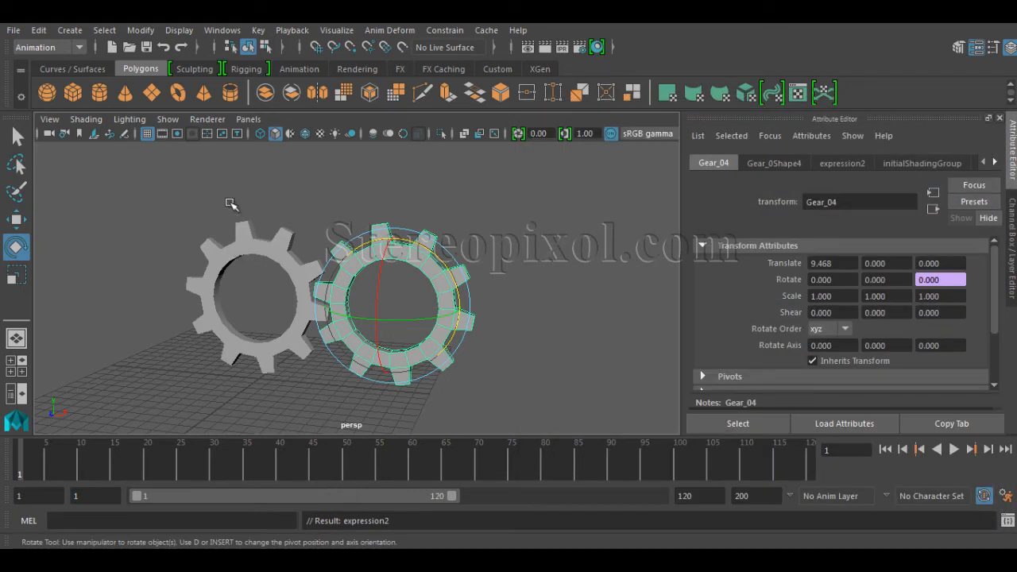
{"action": "left_click", "coordinate": [290, 262]}
{"action": "left_click_drag", "start_coordinate": [301, 245], "coordinate": [310, 375]}
{"action": "key", "text": "ctrl+z"}
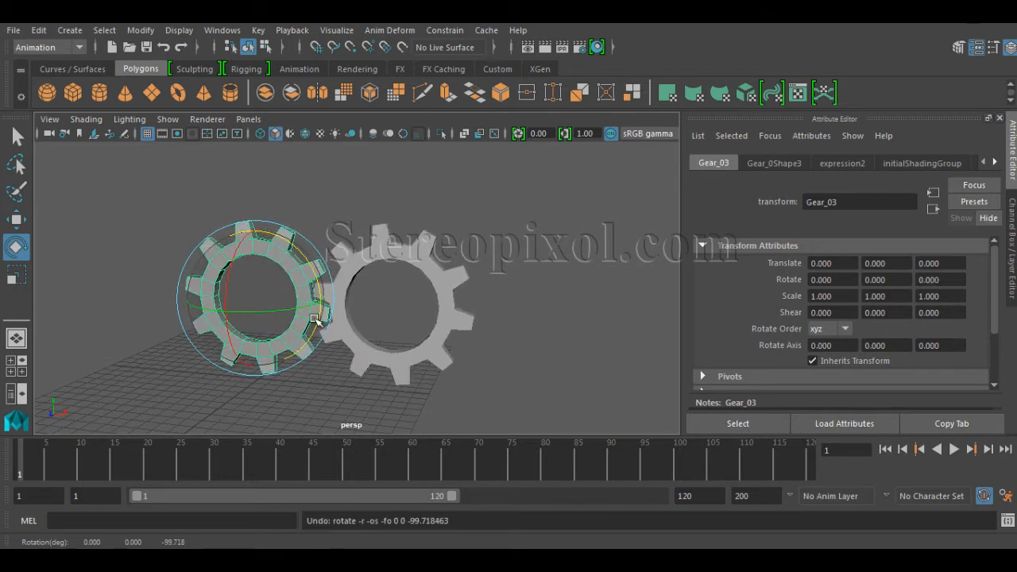
Step: Review the existing expression on Gear_04's rotateZ attribute and close it
{"action": "left_click_drag", "start_coordinate": [384, 209], "coordinate": [429, 297]}
{"action": "right_click", "coordinate": [943, 280]}
{"action": "left_click", "coordinate": [954, 291]}
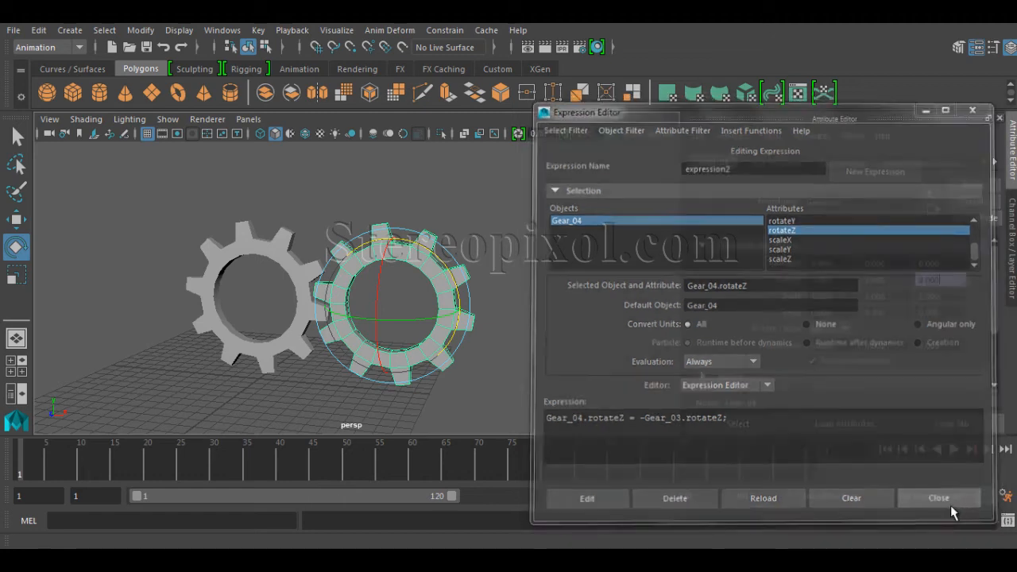
{"action": "left_click", "coordinate": [946, 501]}
{"action": "left_click", "coordinate": [524, 338]}
{"action": "left_click", "coordinate": [429, 301]}
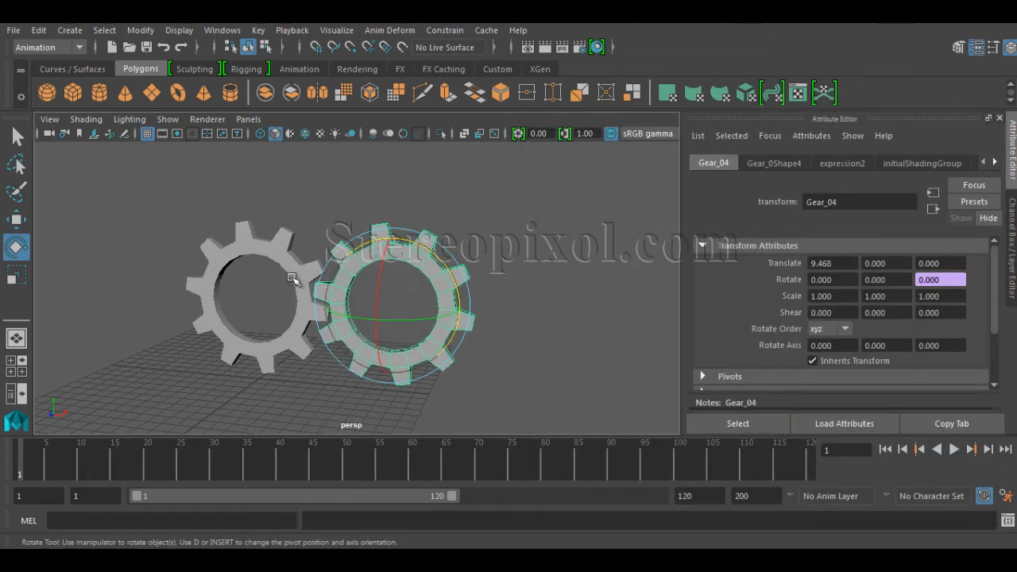
Step: Duplicate Gear_03 and move the copy in the front view to mesh below Gear_04, at about X 12.37 and Y -9.05
{"action": "left_click", "coordinate": [295, 273]}
{"action": "key", "text": "w"}
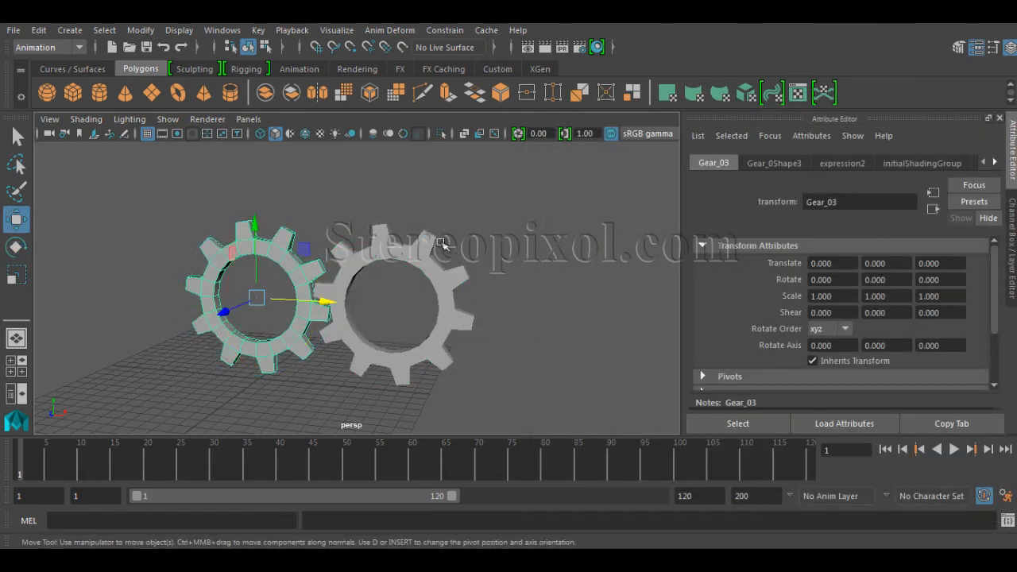
{"action": "left_click", "coordinate": [461, 319]}
{"action": "left_click", "coordinate": [249, 294]}
{"action": "key", "text": "ctrl+d"}
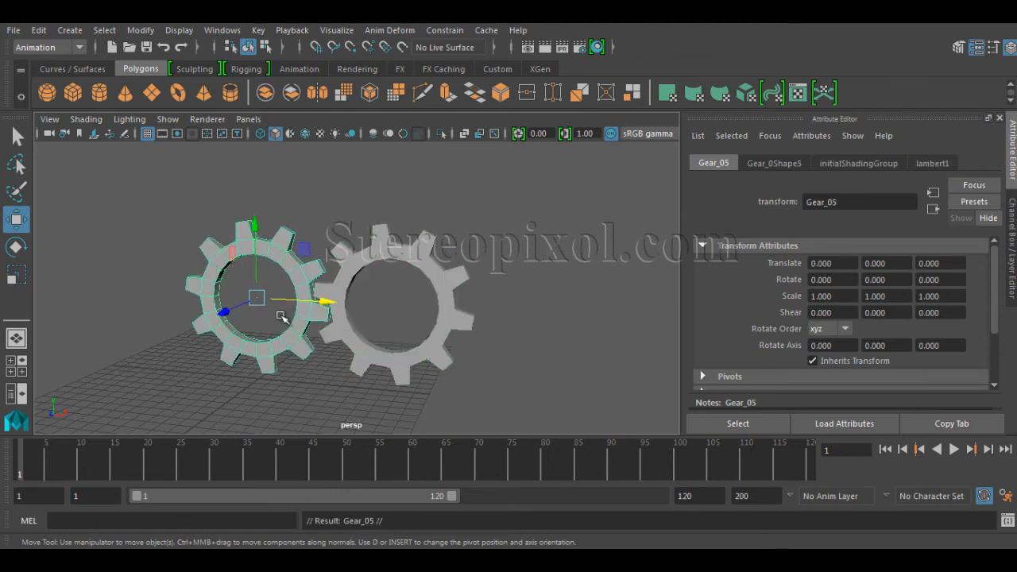
{"action": "key", "text": "space"}
{"action": "key", "text": "space"}
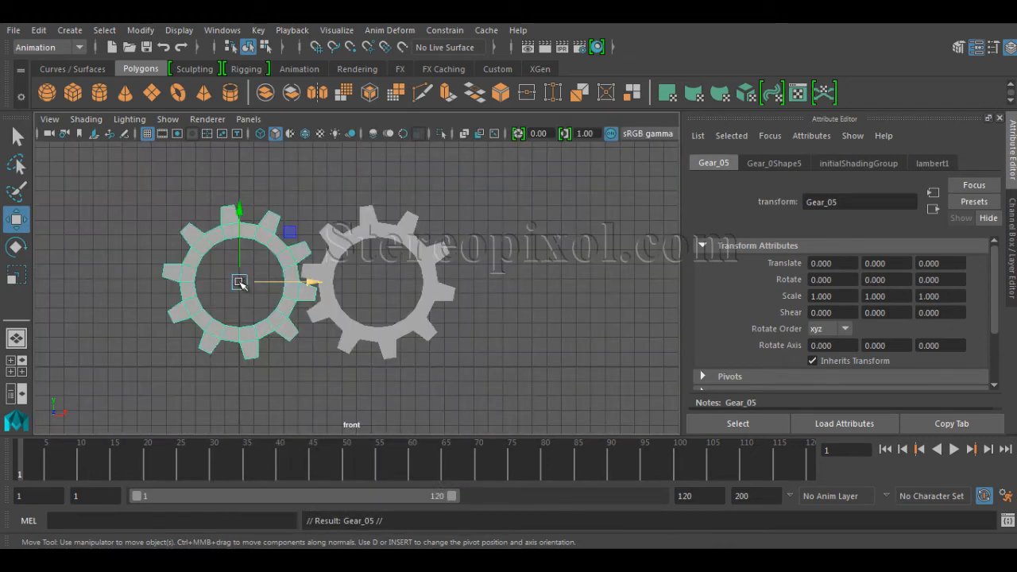
{"action": "left_click_drag", "start_coordinate": [238, 281], "coordinate": [420, 415]}
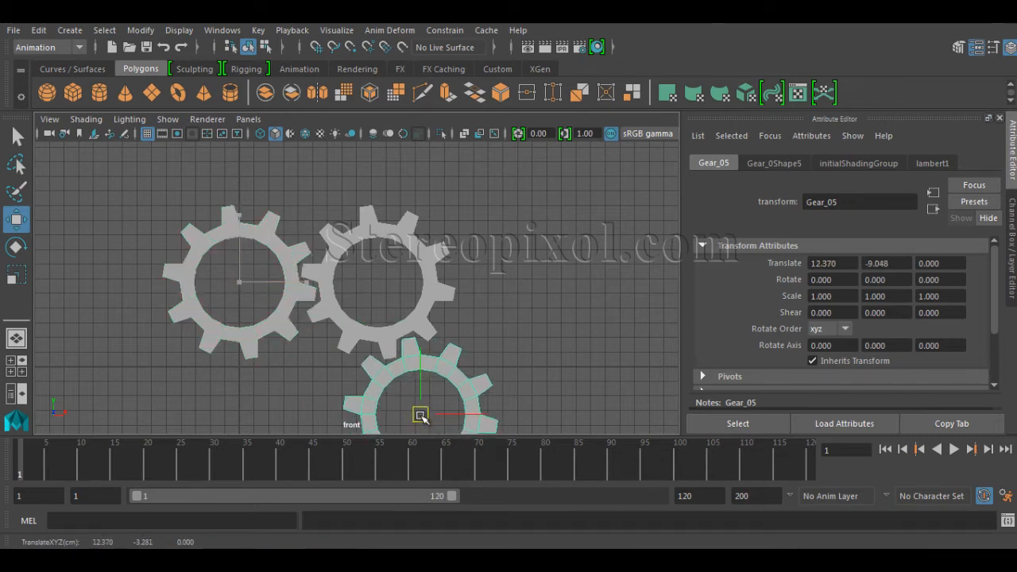
{"action": "key", "text": "space"}
{"action": "key", "text": "space"}
{"action": "key", "text": "f"}
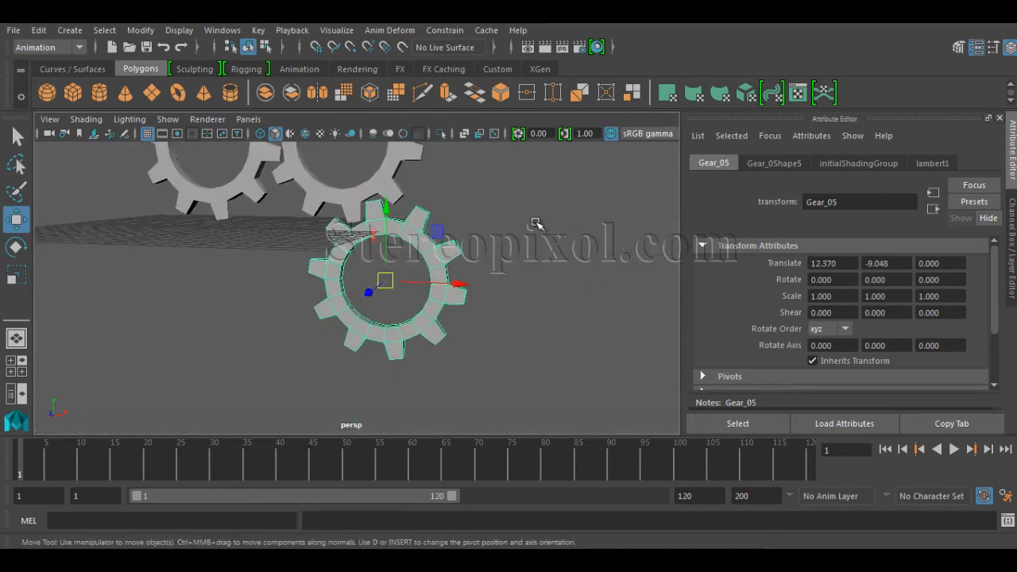
{"action": "left_click_drag", "start_coordinate": [537, 223], "coordinate": [499, 328], "text": "alt"}
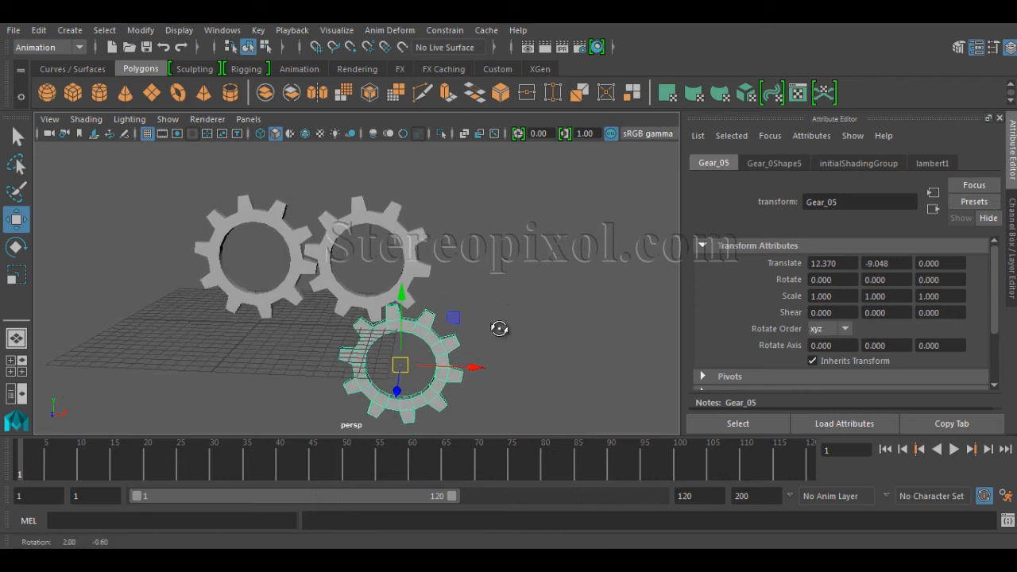
Step: Test the three gears by rotating Gear_03 about -21 degrees around Z, and undo the rotation
{"action": "left_click", "coordinate": [285, 233]}
{"action": "key", "text": "e"}
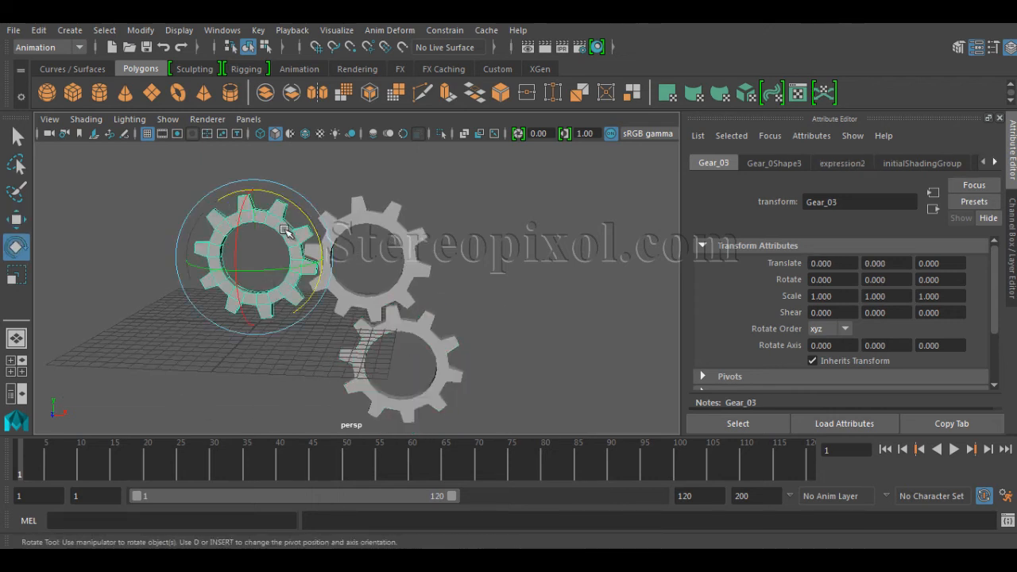
{"action": "left_click_drag", "start_coordinate": [299, 211], "coordinate": [315, 232]}
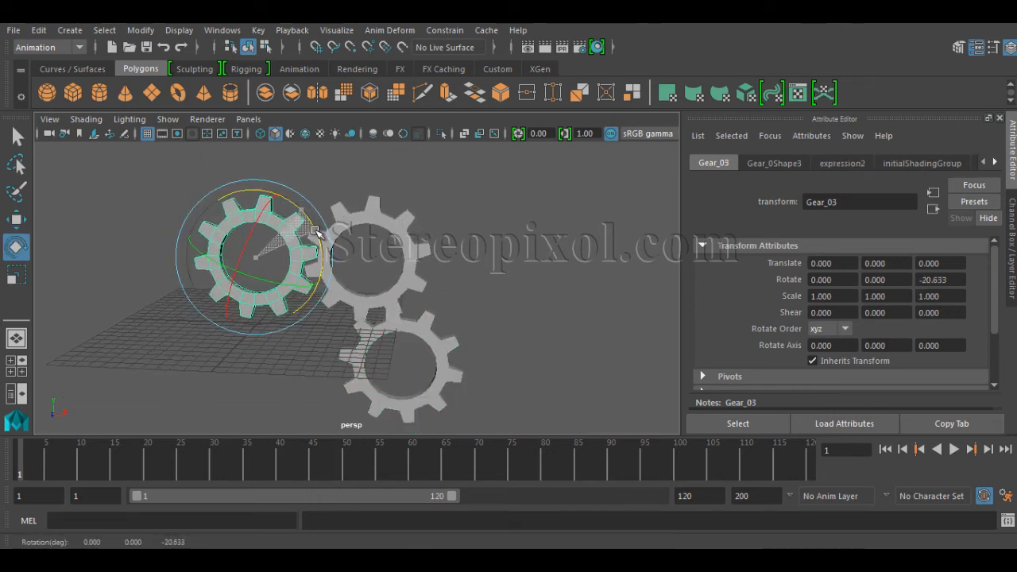
{"action": "key", "text": "ctrl+z"}
Step: Rotate Gear_05 on its own about -23 degrees around Z, and undo the rotation
{"action": "left_click", "coordinate": [447, 336]}
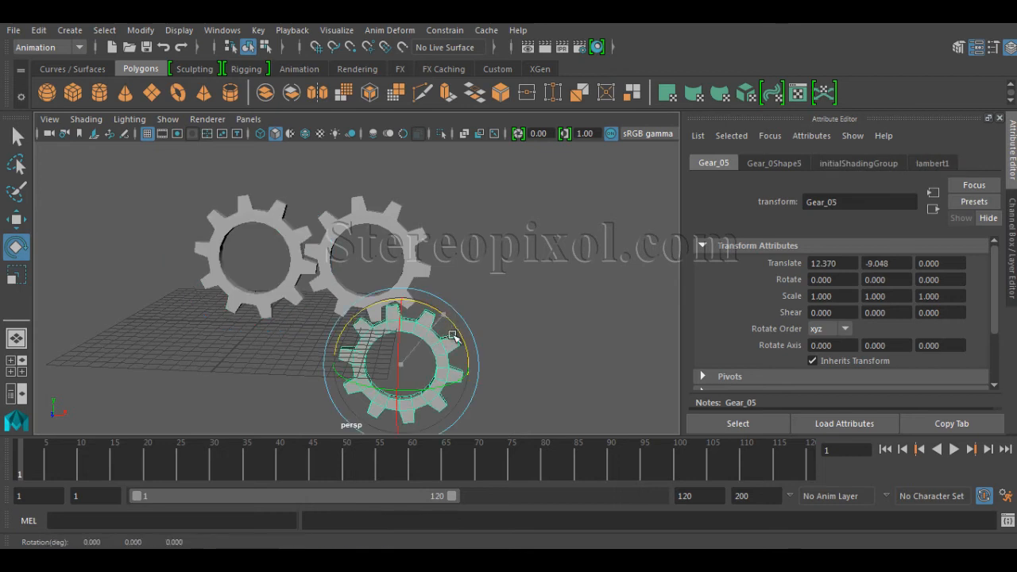
{"action": "left_click_drag", "start_coordinate": [451, 336], "coordinate": [454, 345]}
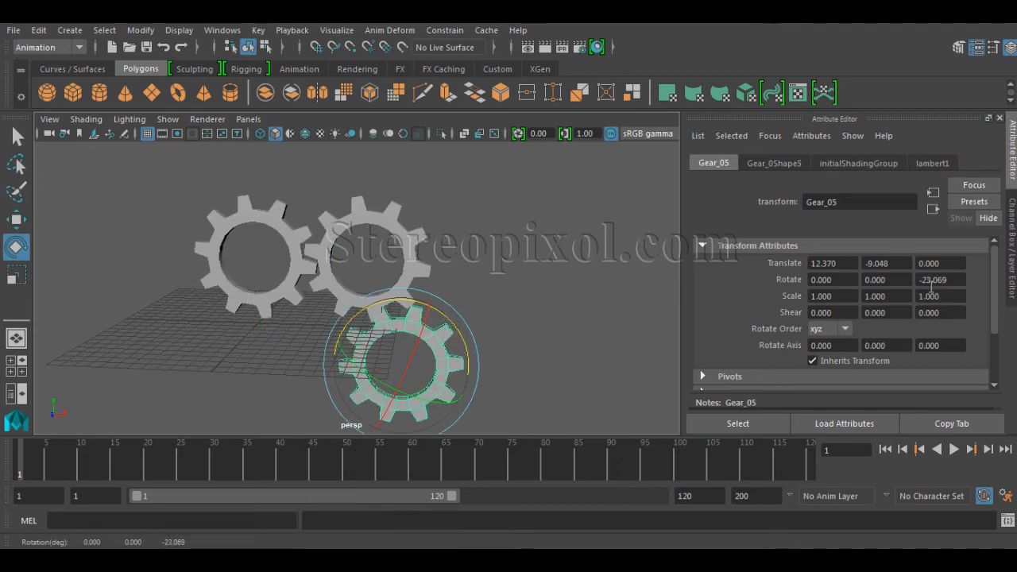
{"action": "key", "text": "ctrl+z"}
Step: Rotate Gear_03 about -25 degrees around Z, compare the Z rotations of Gear_04 and Gear_05, and reset Gear_03's Z rotation to 0
{"action": "left_click", "coordinate": [328, 269]}
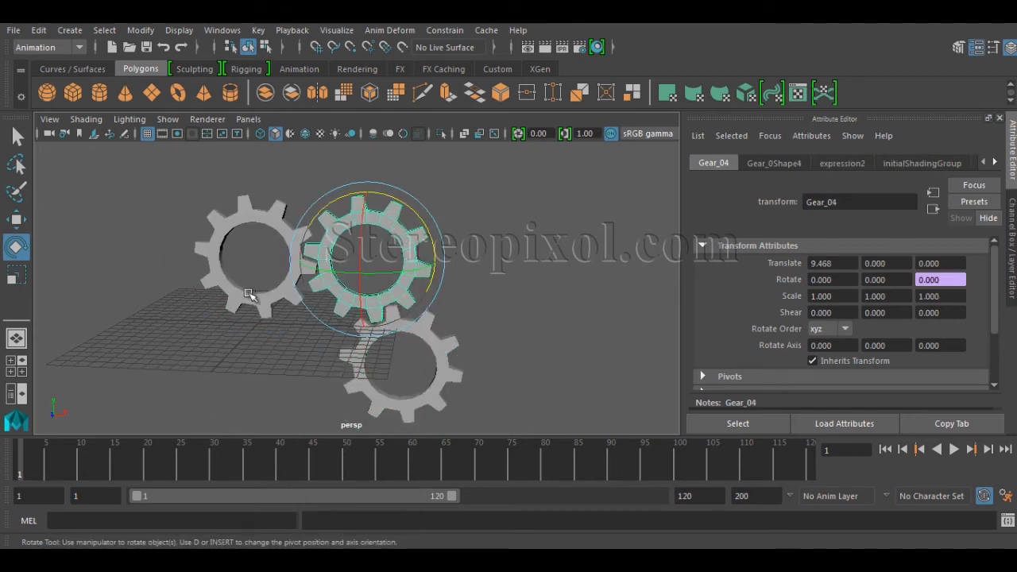
{"action": "left_click", "coordinate": [284, 211]}
{"action": "left_click_drag", "start_coordinate": [291, 212], "coordinate": [305, 218]}
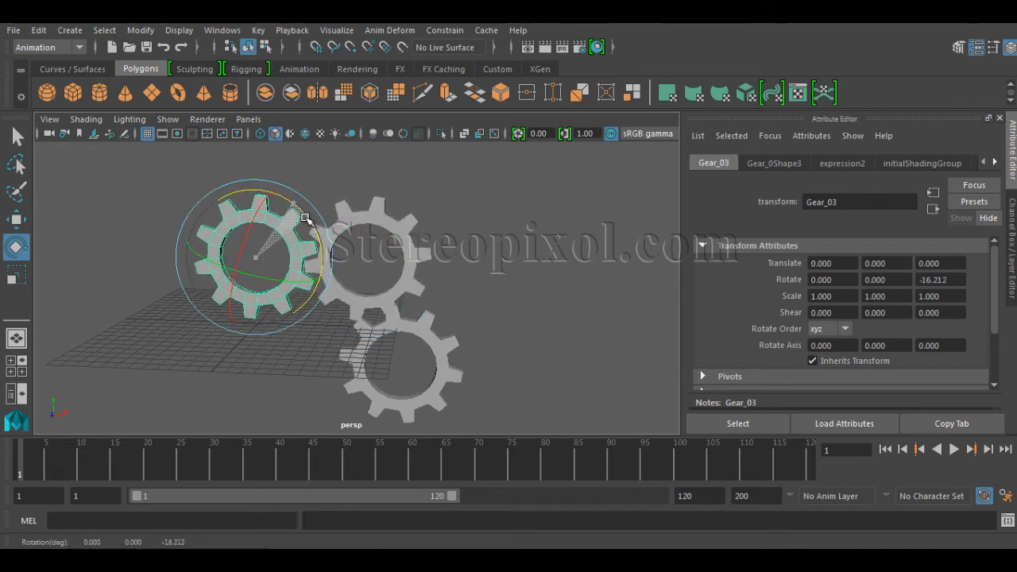
{"action": "left_click", "coordinate": [382, 199]}
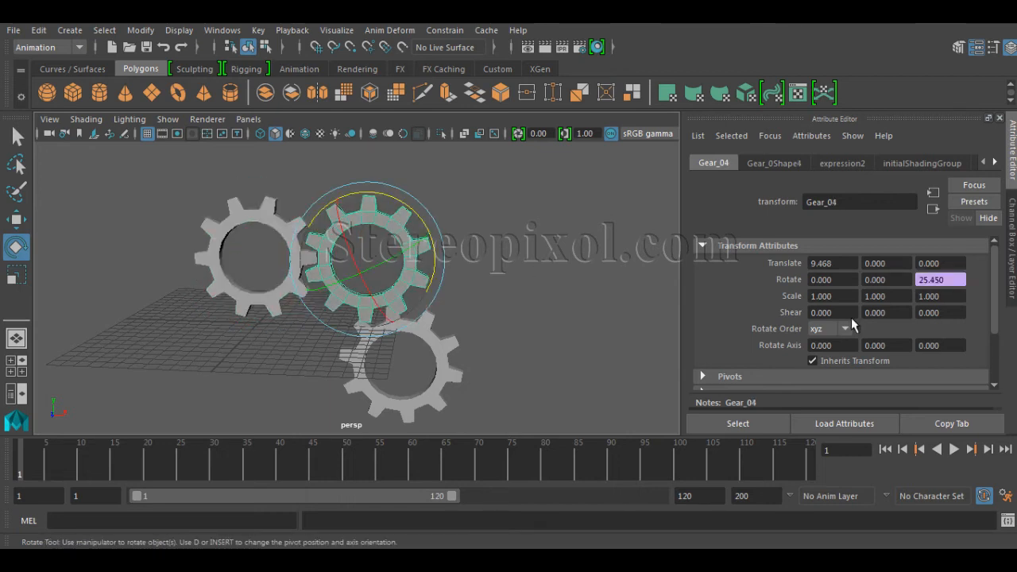
{"action": "left_click", "coordinate": [455, 369]}
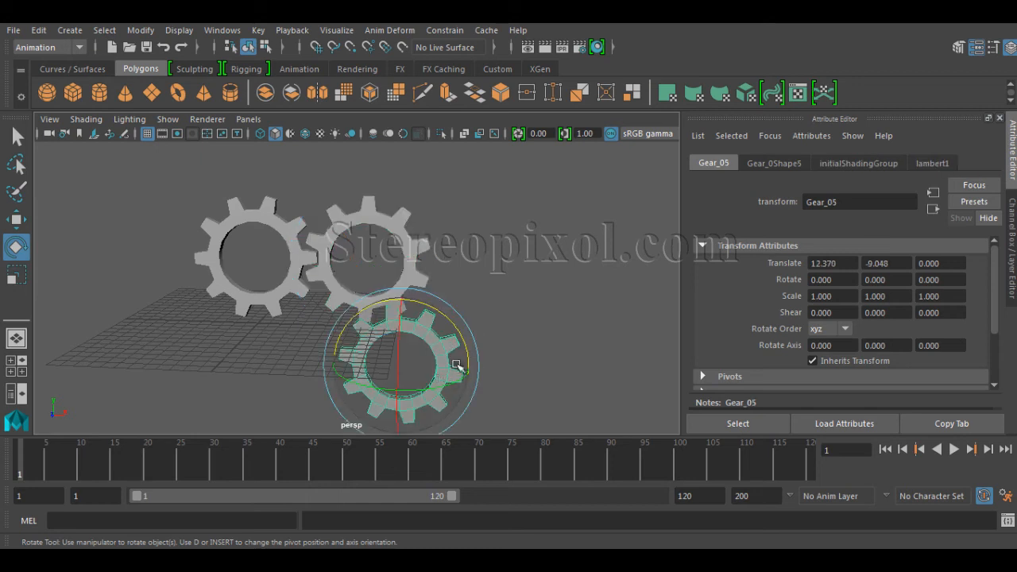
{"action": "left_click", "coordinate": [229, 243]}
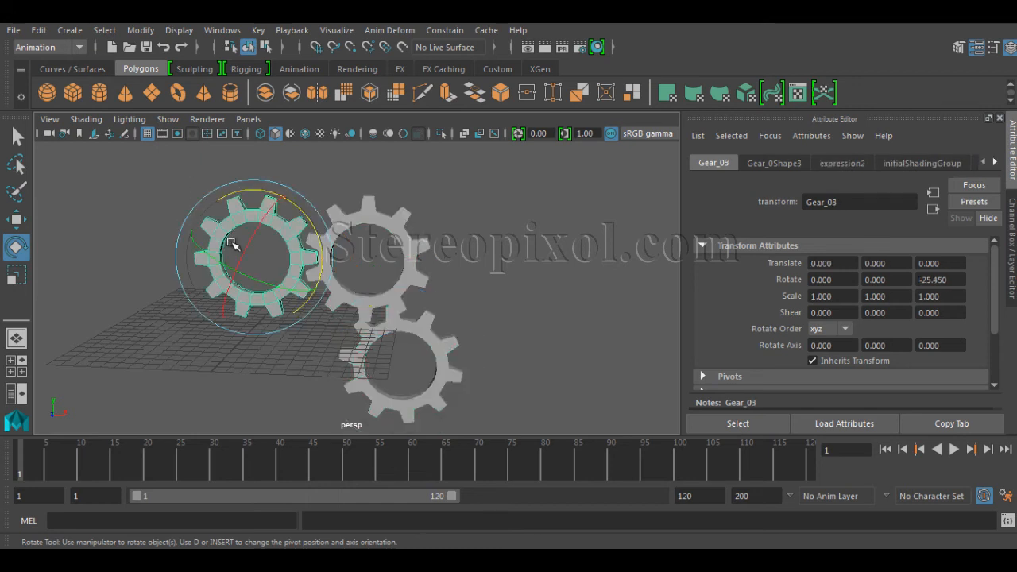
{"action": "key", "text": "ctrl+z"}
{"action": "key", "text": "ctrl+z"}
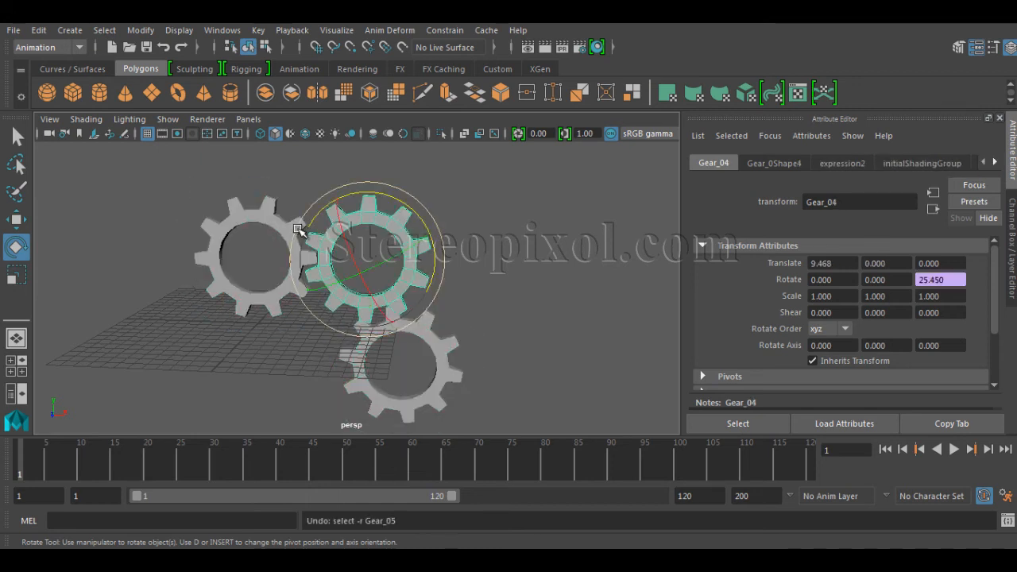
{"action": "key", "text": "ctrl+z"}
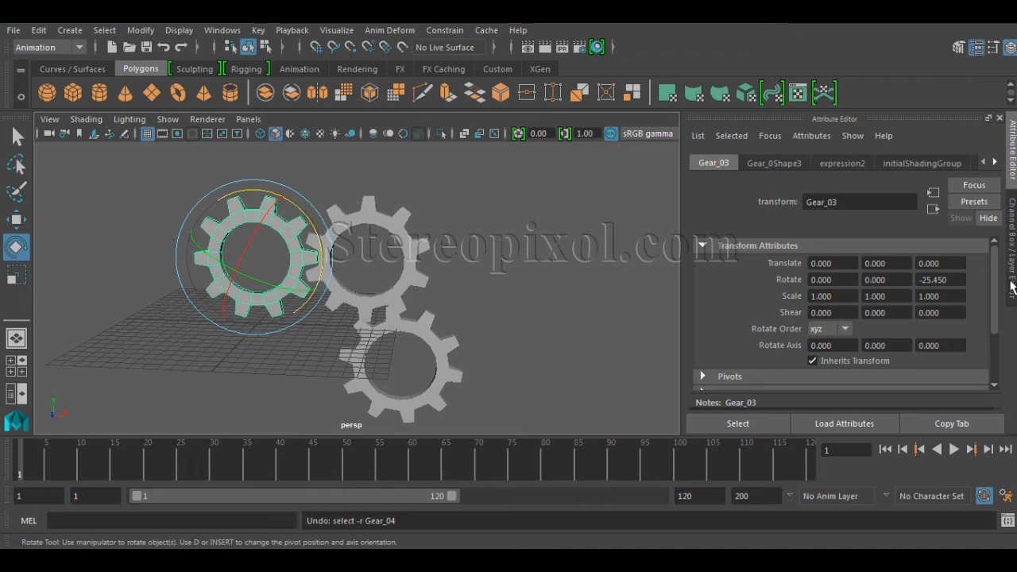
{"action": "double_click", "coordinate": [936, 280]}
{"action": "type", "text": "0"}
{"action": "key", "text": "Return"}
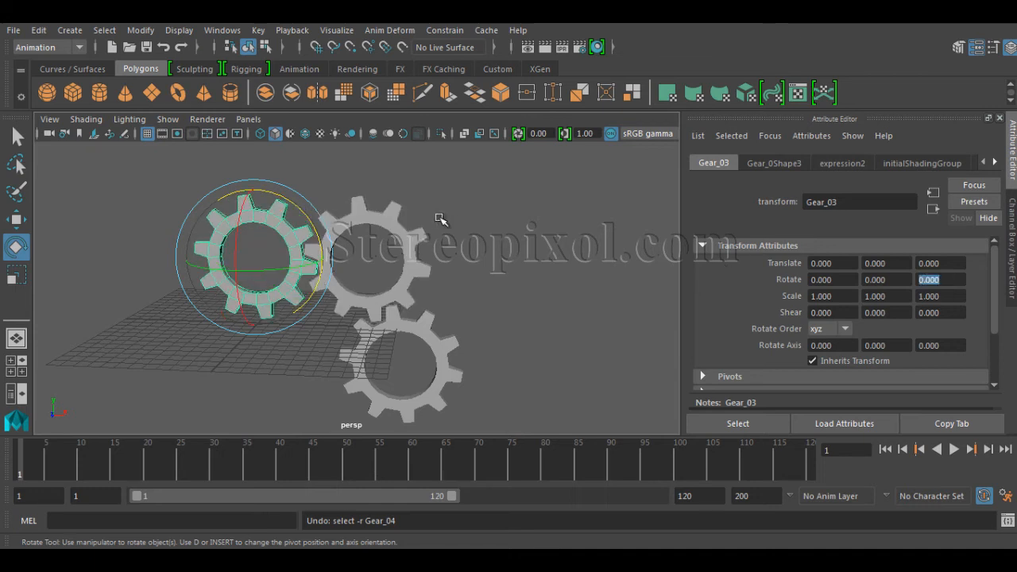
Step: Rotate Gear_03 about -24 degrees around Z once more, and undo the rotation
{"action": "left_click_drag", "start_coordinate": [298, 209], "coordinate": [262, 203]}
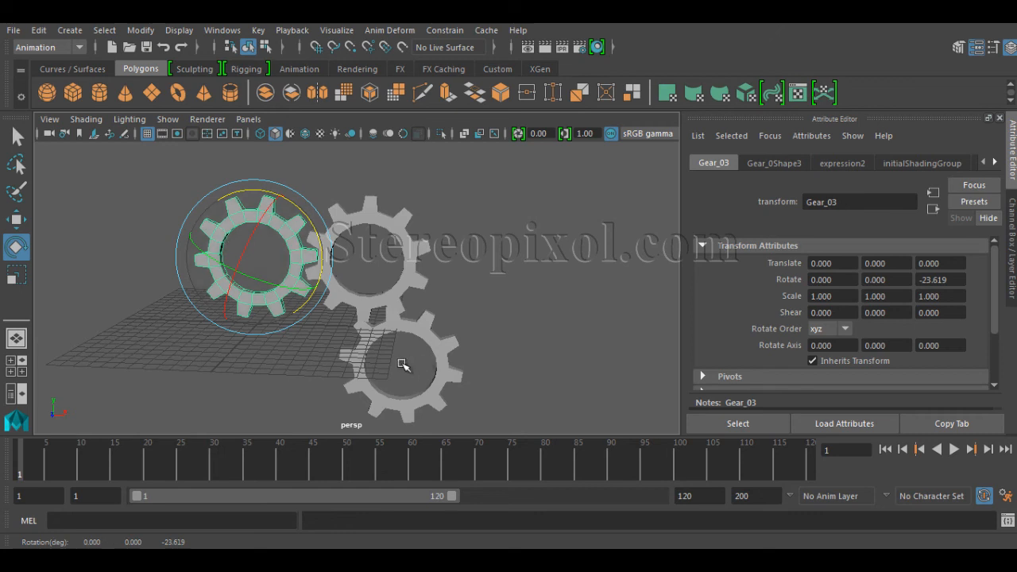
{"action": "key", "text": "ctrl+z"}
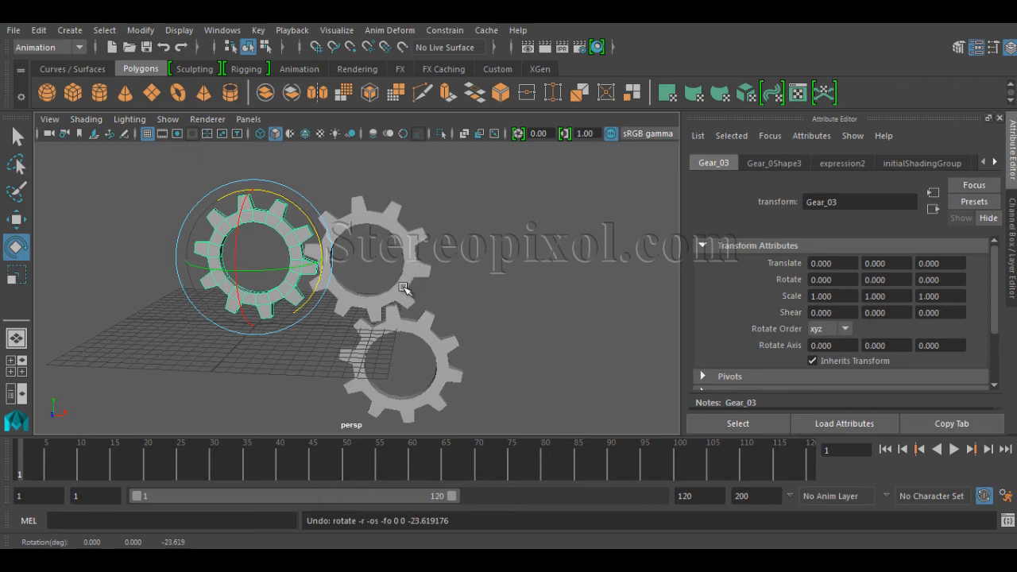
Step: Start a new expression for Gear_05's rotateZ attribute with the text "Gear_05.rotateZ = "
{"action": "left_click", "coordinate": [423, 330]}
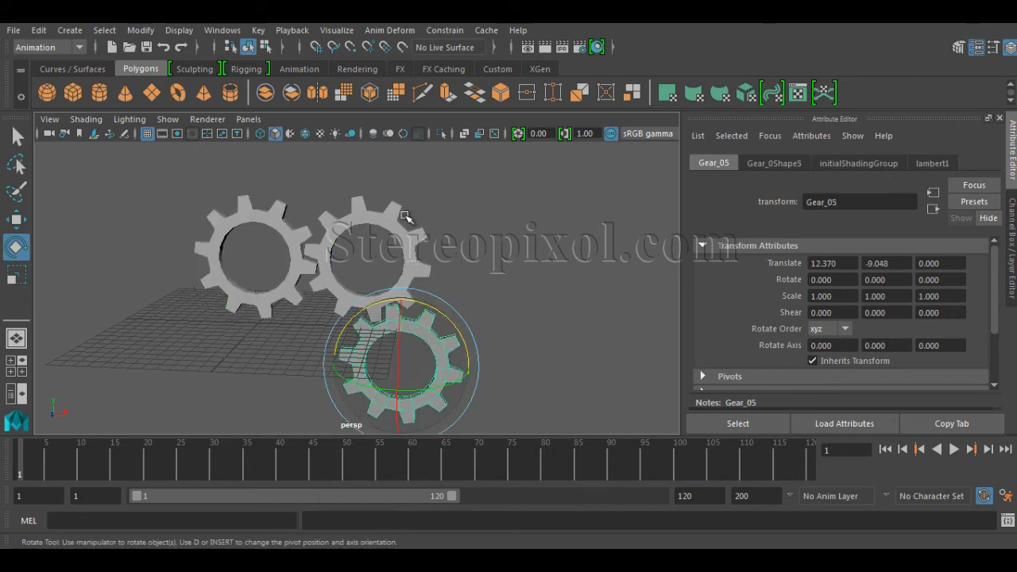
{"action": "left_click", "coordinate": [397, 241]}
{"action": "left_click", "coordinate": [439, 356]}
{"action": "left_click_drag", "start_coordinate": [429, 367], "coordinate": [531, 329], "text": "alt"}
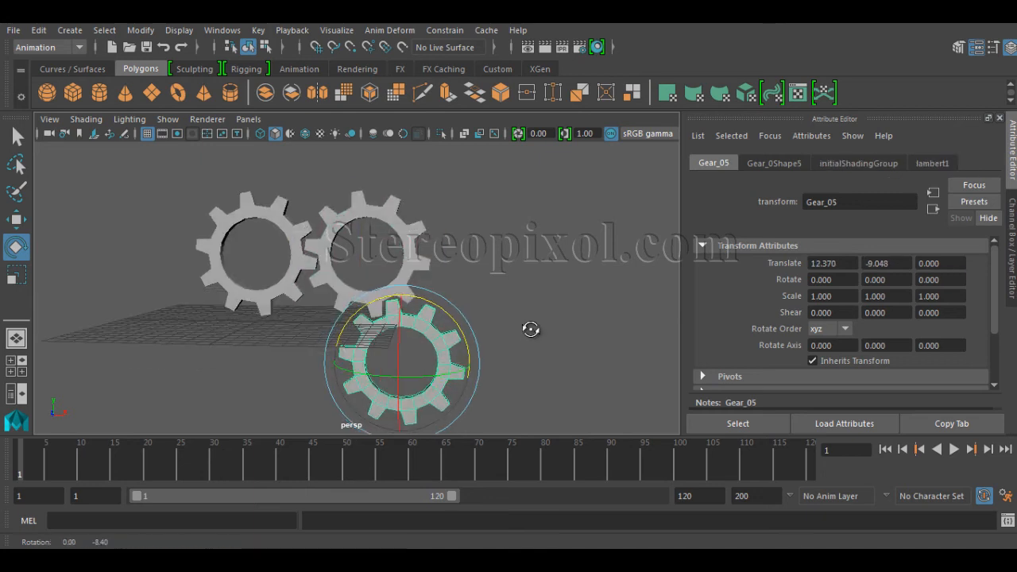
{"action": "right_click", "coordinate": [950, 280]}
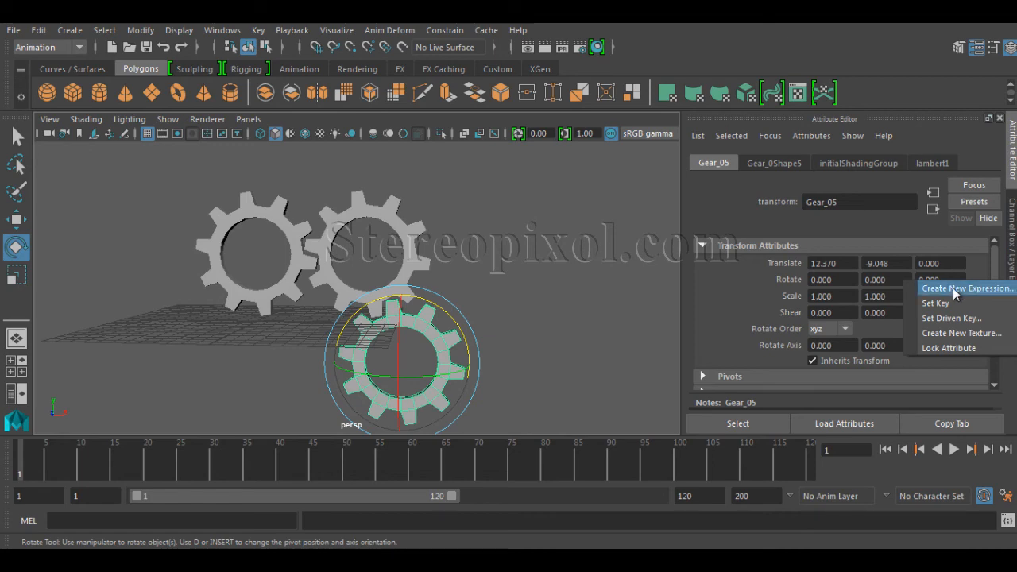
{"action": "left_click", "coordinate": [953, 288]}
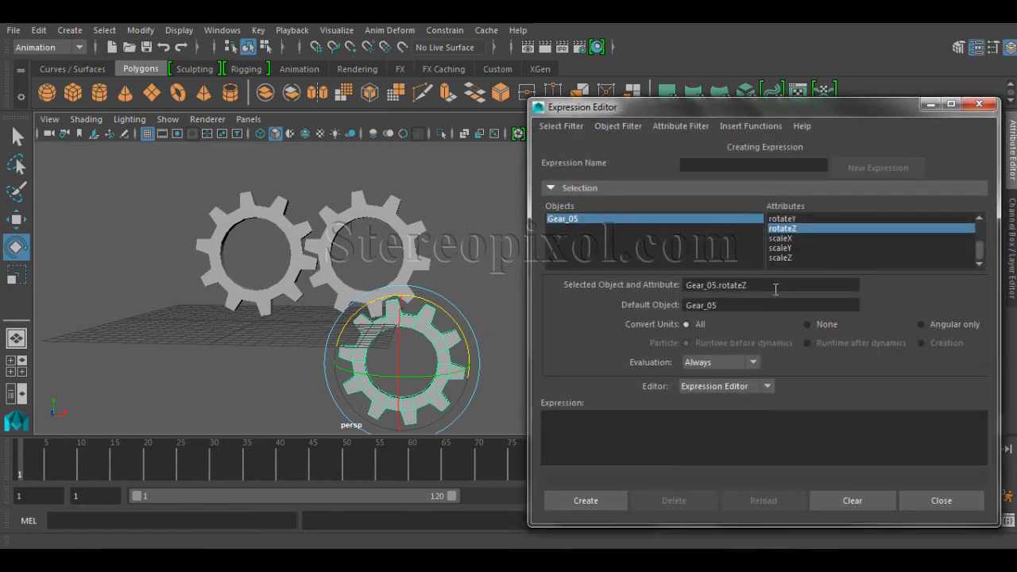
{"action": "double_click", "coordinate": [720, 286]}
{"action": "key", "text": "ctrl+c"}
{"action": "left_click", "coordinate": [605, 424]}
{"action": "key", "text": "ctrl+v"}
{"action": "left_click_drag", "start_coordinate": [623, 419], "coordinate": [425, 419]}
{"action": "left_click", "coordinate": [655, 419]}
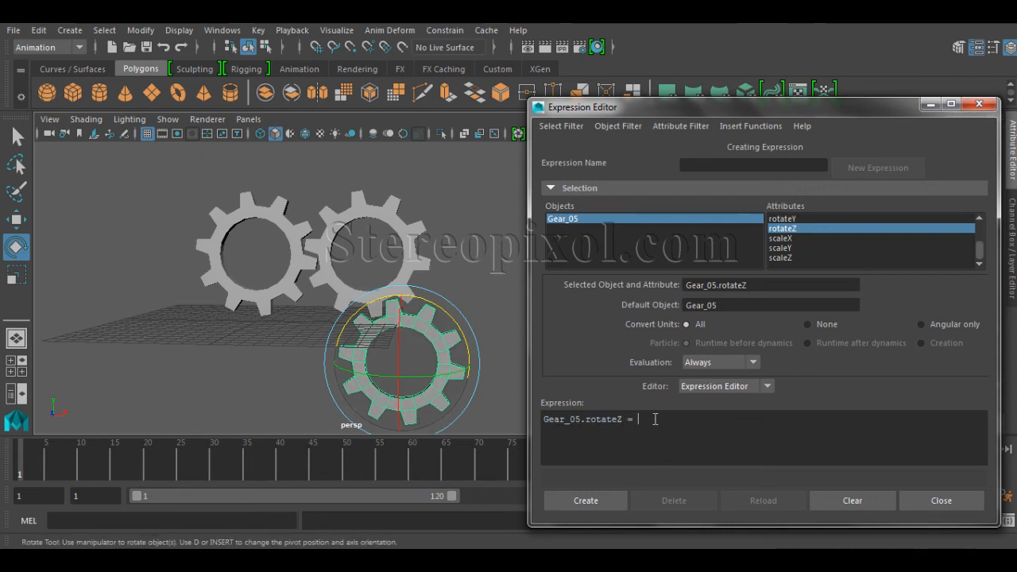
Step: Complete the expression as "Gear_05.rotateZ = -Gear_04.rotateZ", create it, and close the editor
{"action": "key", "text": "ctrl+v"}
{"action": "key", "text": "BackSpace"}
{"action": "type", "text": "4"}
{"action": "type", "text": "-"}
{"action": "left_click", "coordinate": [596, 501]}
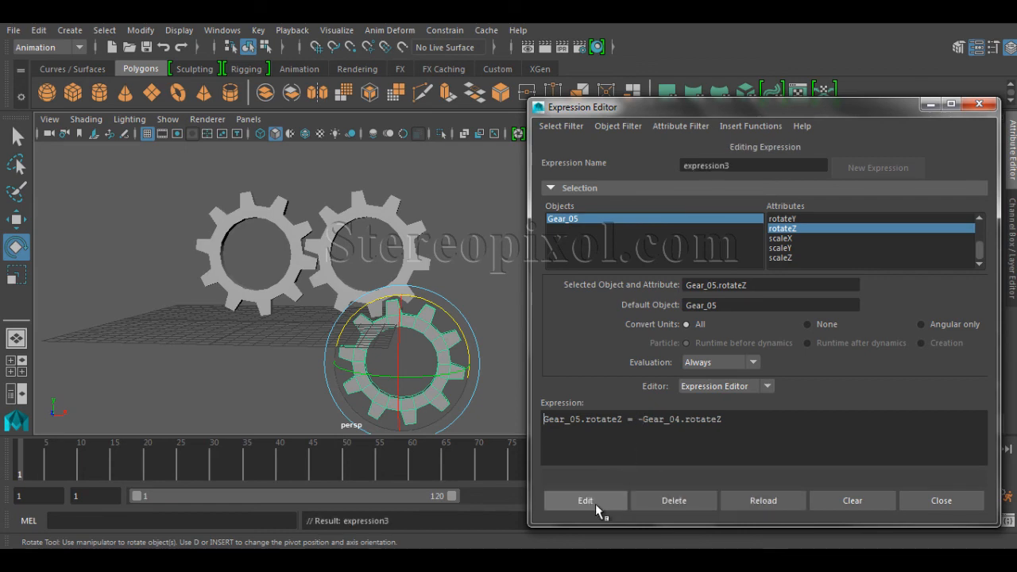
{"action": "left_click", "coordinate": [941, 501]}
Step: Test the three-gear chain by rotating Gear_03 back and forth around Z, ending at about -27 degrees, and undo the rotation
{"action": "left_click", "coordinate": [296, 235]}
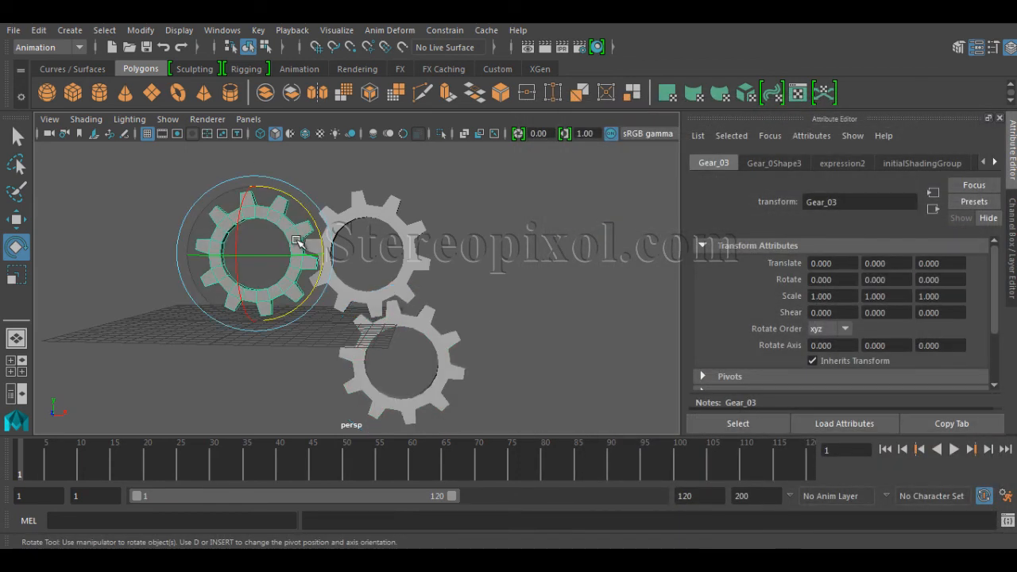
{"action": "left_click_drag", "start_coordinate": [304, 207], "coordinate": [319, 227]}
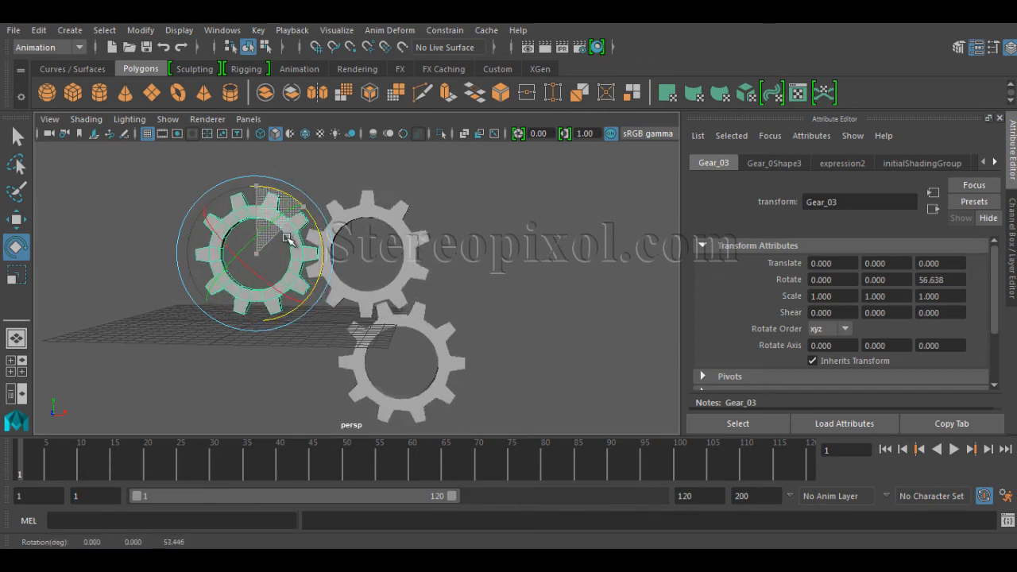
{"action": "key", "text": "ctrl+z"}
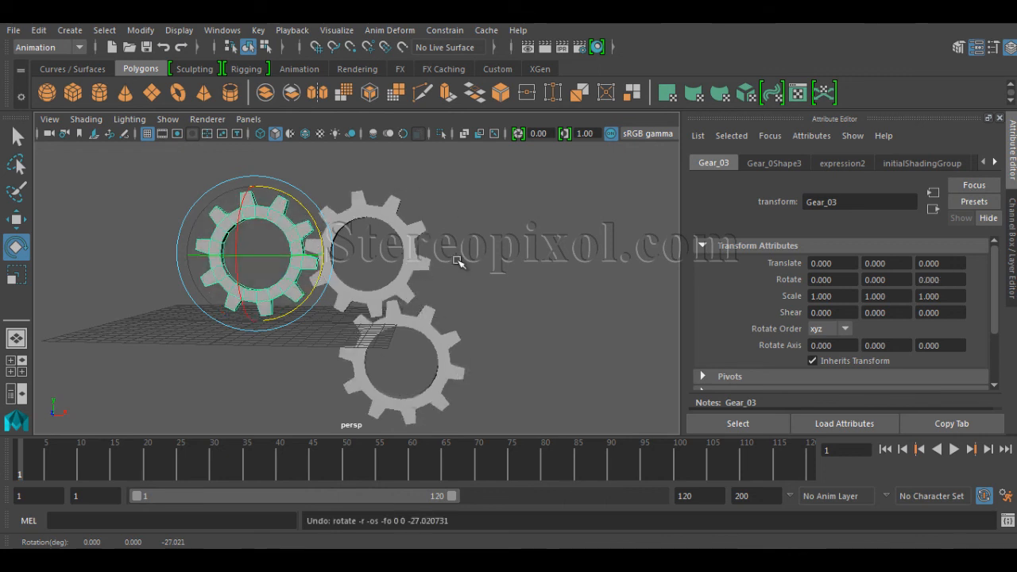
Step: Examine how the three gears mesh from several viewing angles
{"action": "left_click_drag", "start_coordinate": [559, 309], "coordinate": [532, 313], "text": "alt"}
{"action": "right_click_drag", "start_coordinate": [530, 312], "coordinate": [531, 317], "text": "alt"}
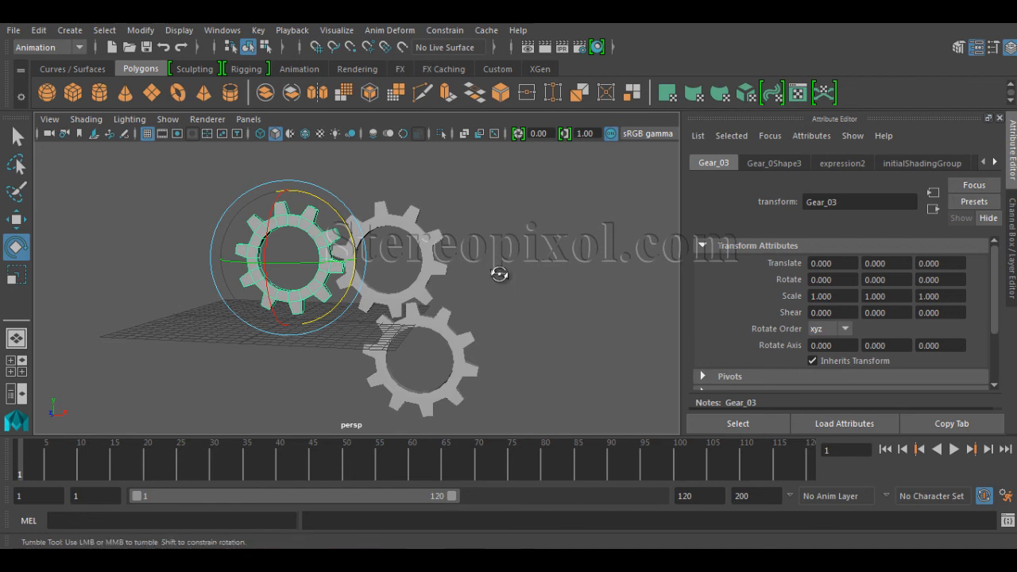
{"action": "right_click_drag", "start_coordinate": [500, 273], "coordinate": [501, 283], "text": "alt"}
{"action": "middle_click_drag", "start_coordinate": [501, 283], "coordinate": [495, 280], "text": "alt"}
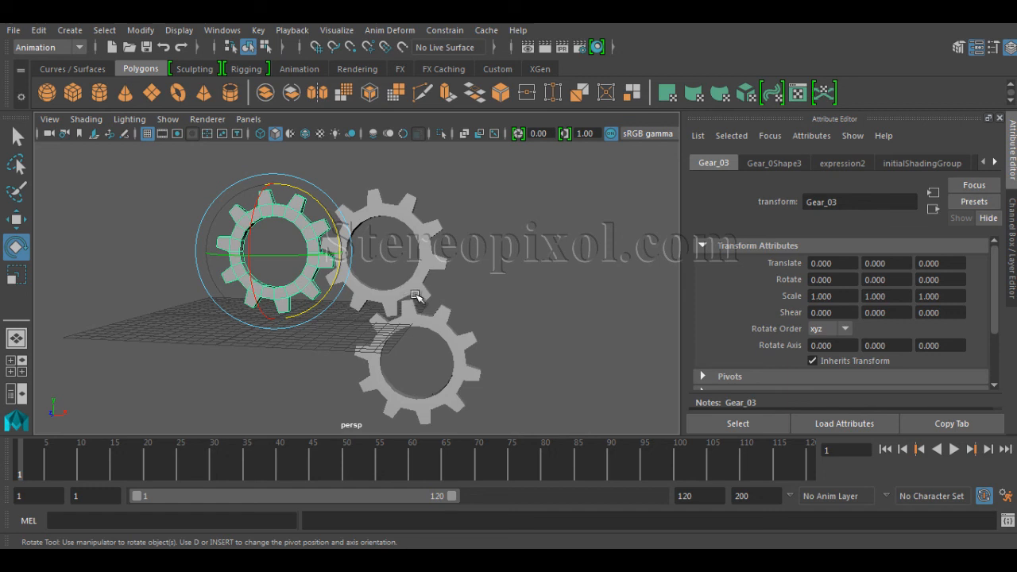
{"action": "left_click_drag", "start_coordinate": [416, 292], "coordinate": [436, 295], "text": "alt"}
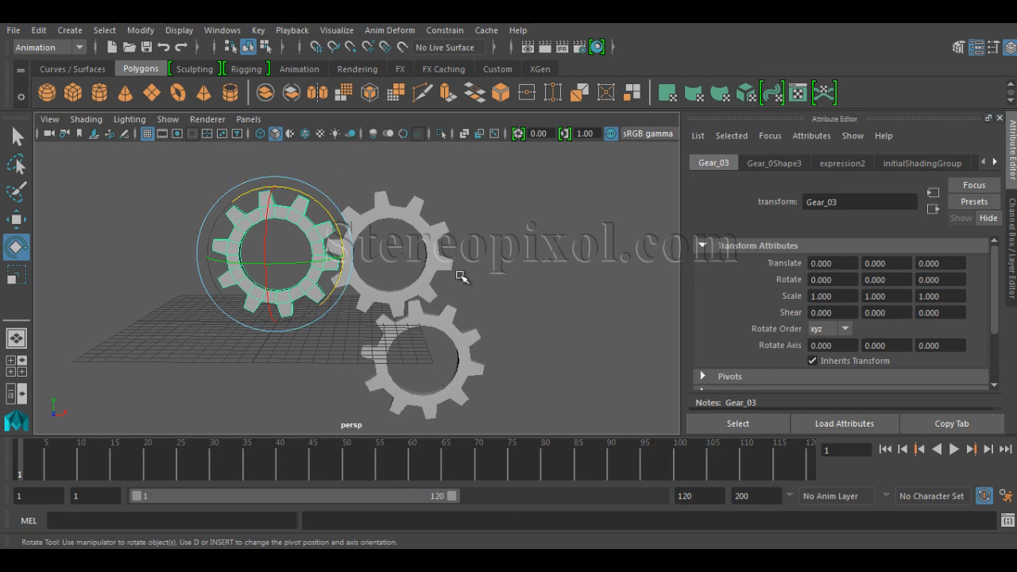
{"action": "mouse_move", "coordinate": [456, 281]}
{"action": "left_mouse_down", "text": "alt"}
{"action": "mouse_move", "coordinate": [415, 272]}
{"action": "mouse_move", "coordinate": [445, 282]}
{"action": "left_mouse_up", "text": "alt"}
{"action": "right_click_drag", "start_coordinate": [453, 286], "coordinate": [486, 294], "text": "alt"}
{"action": "middle_click_drag", "start_coordinate": [486, 294], "coordinate": [480, 291], "text": "alt"}
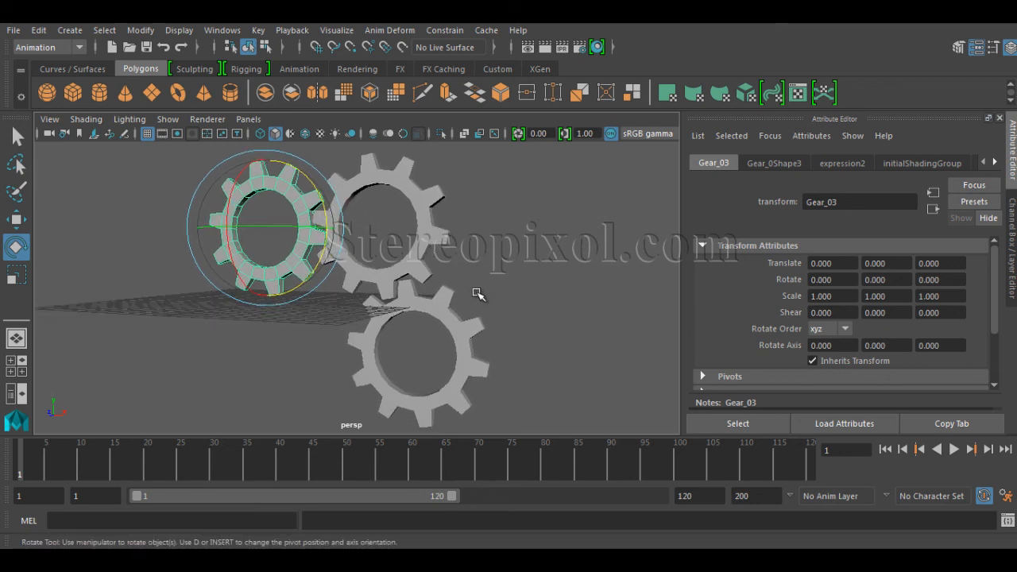